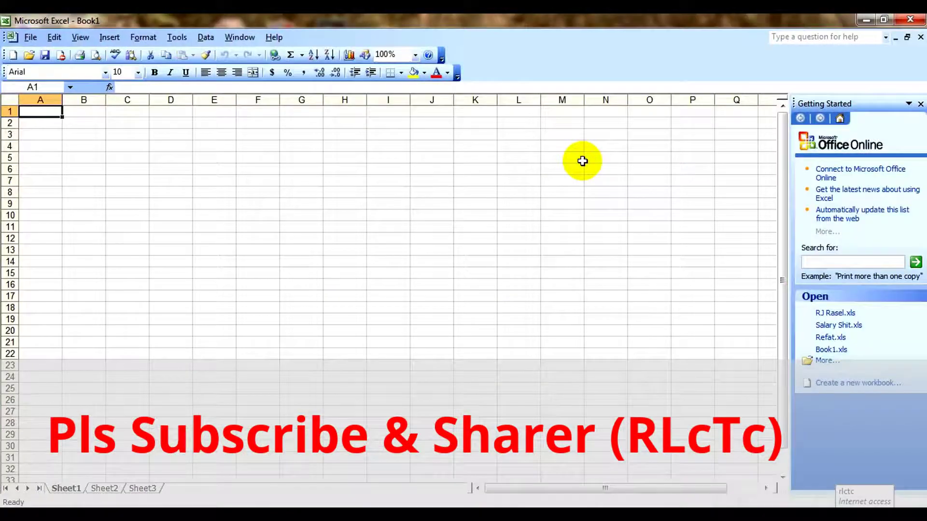
Dismiss the Getting Started pane and close the blank Book1 workbook.
left_click(921, 104)
left_click(599, 181)
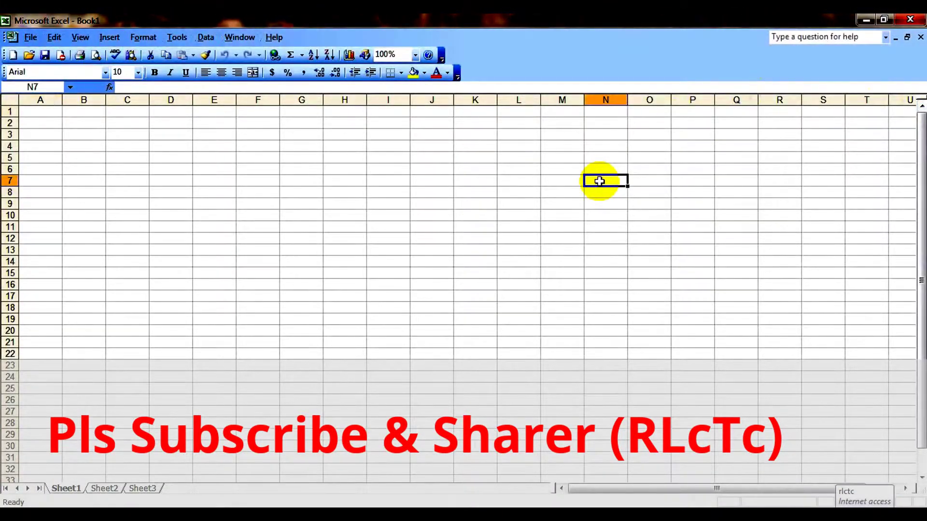
key("ctrl+w")
Open the RJ Rasel.xls workbook from My Documents.
key("ctrl+o")
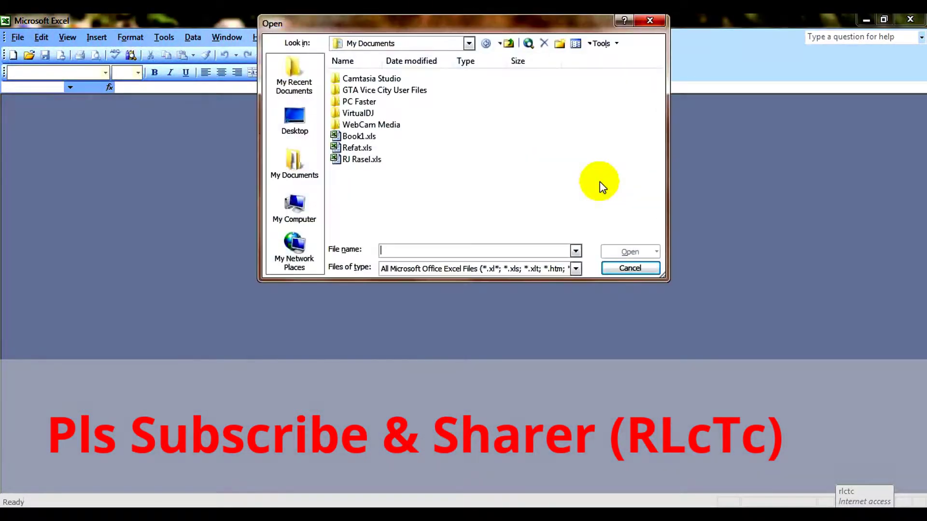
left_click(376, 157)
left_click(619, 253)
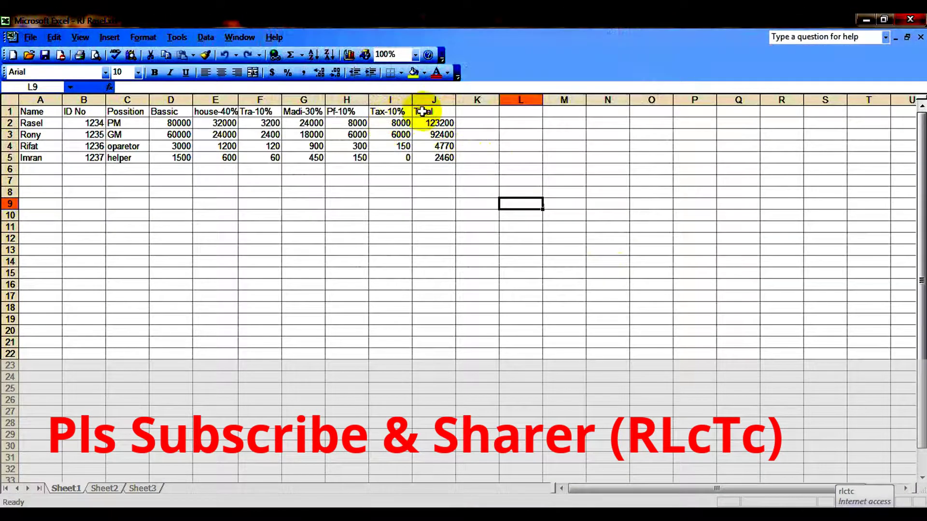
Inspect the Total formula and select the salary table A1:J5.
left_click(441, 123)
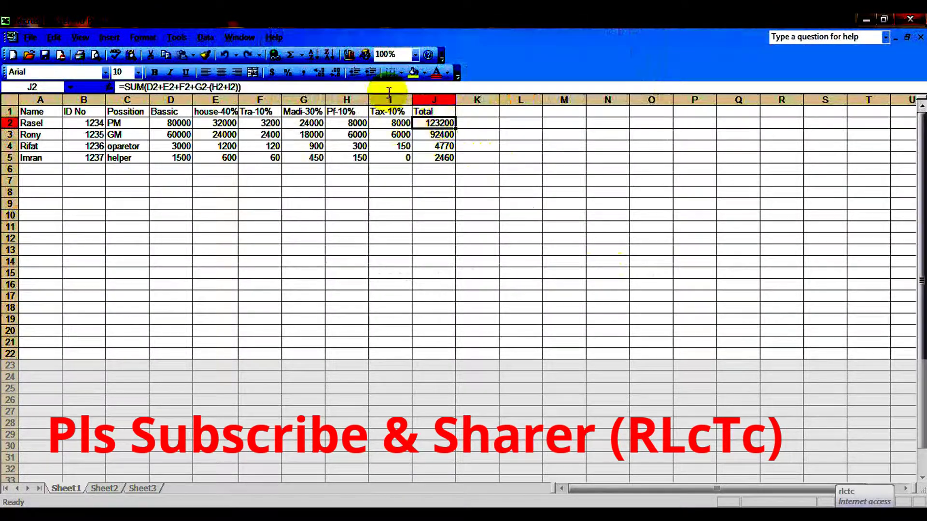
left_click(481, 110)
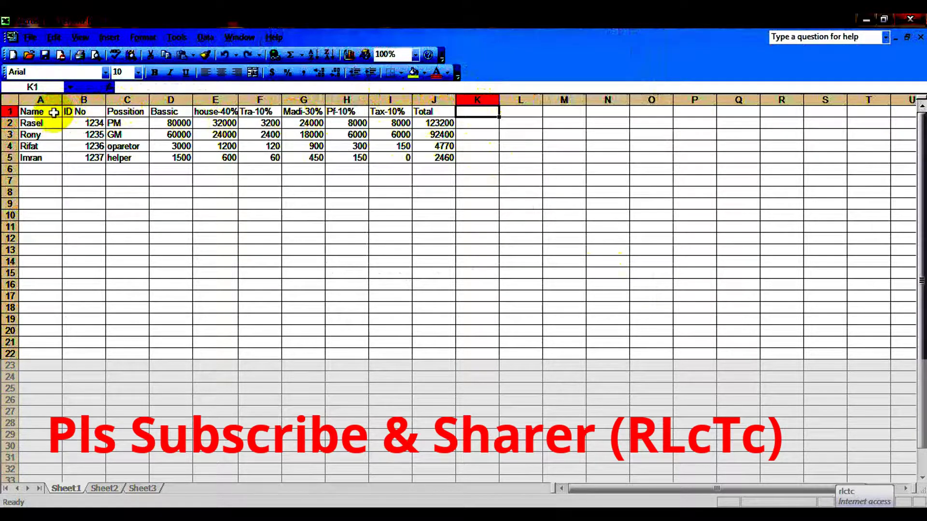
left_click(43, 112)
left_click_drag(43, 112, 476, 158)
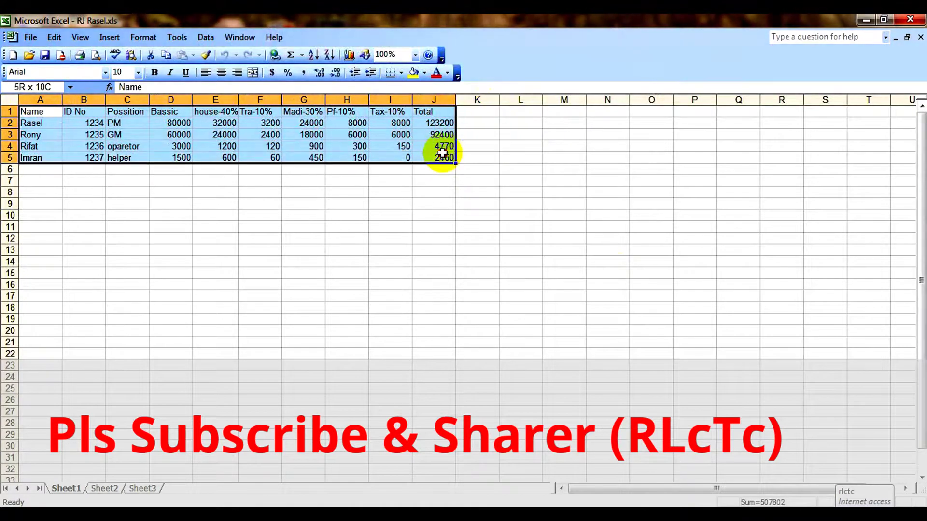
left_click_drag(477, 158, 439, 157)
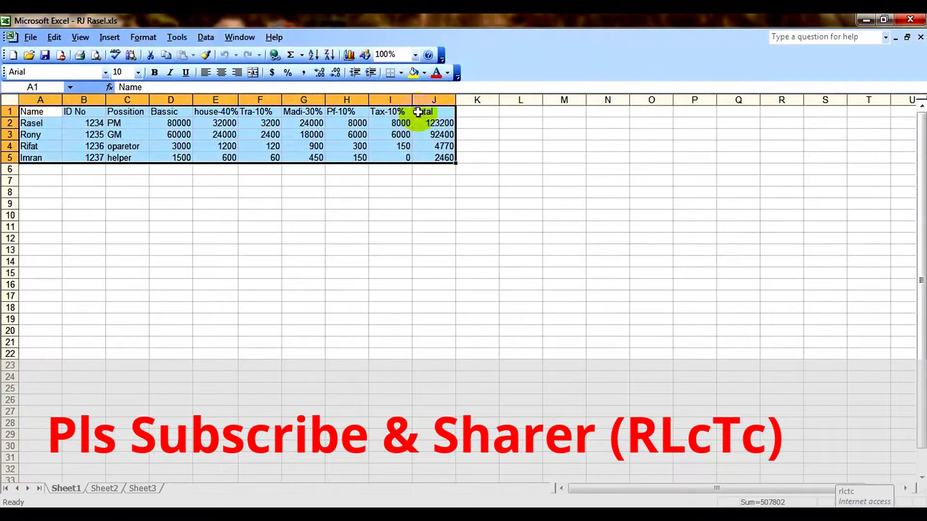
left_click(421, 109)
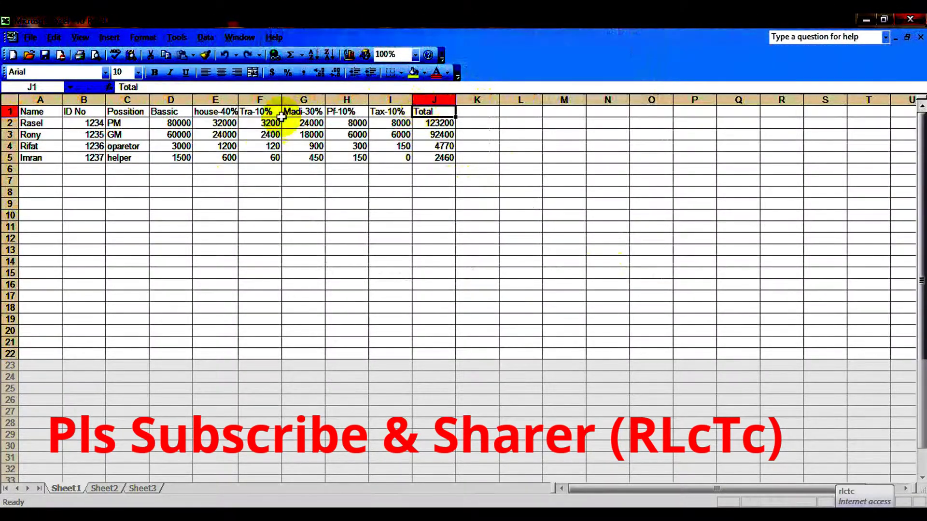
left_click(27, 111)
left_click(186, 192)
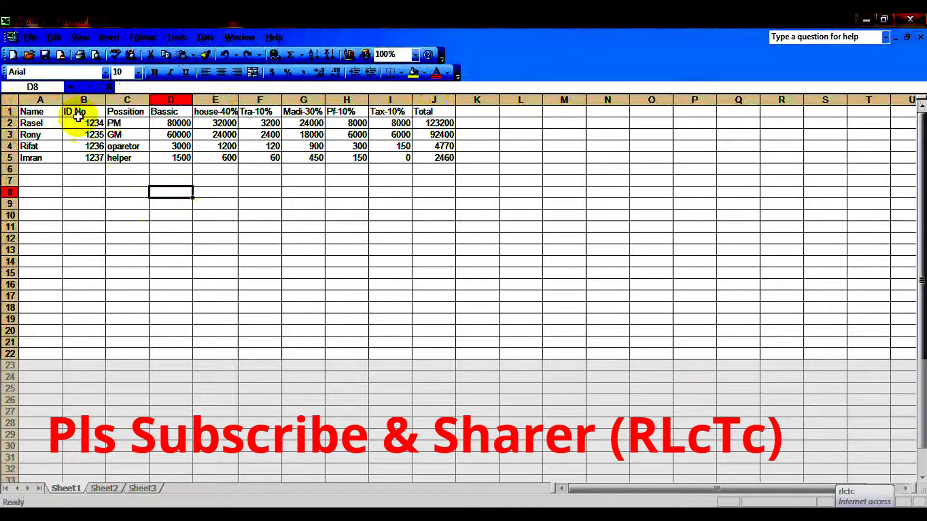
mouse_move(53, 112)
left_mouse_down()
mouse_move(373, 138)
mouse_move(425, 152)
left_mouse_up()
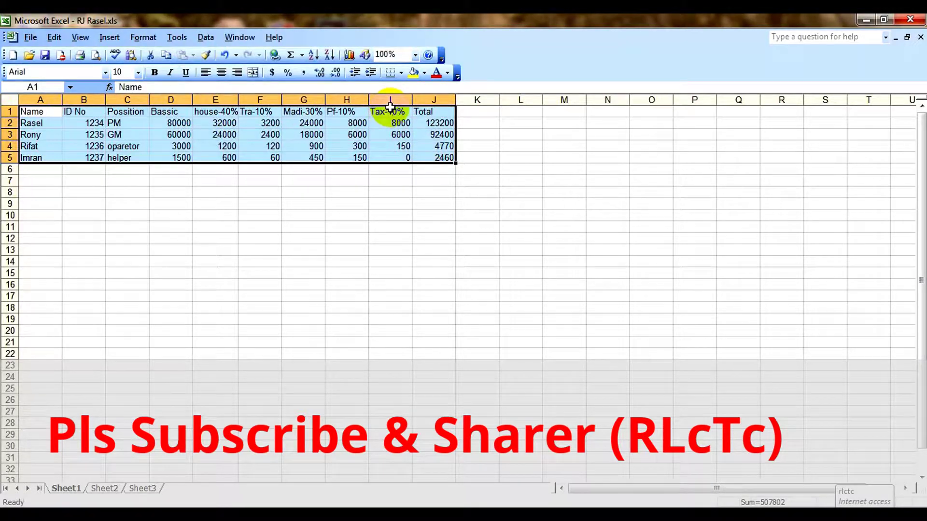
Move the salary table from A1:J5 to B10:K14 and check the Tax IF and Total SUM formulas.
left_click_drag(391, 106, 438, 222)
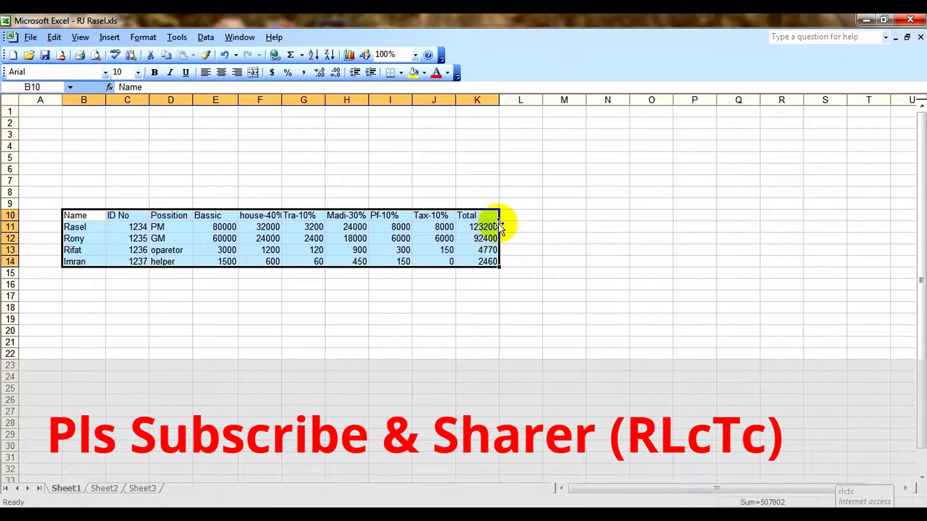
left_click(513, 223)
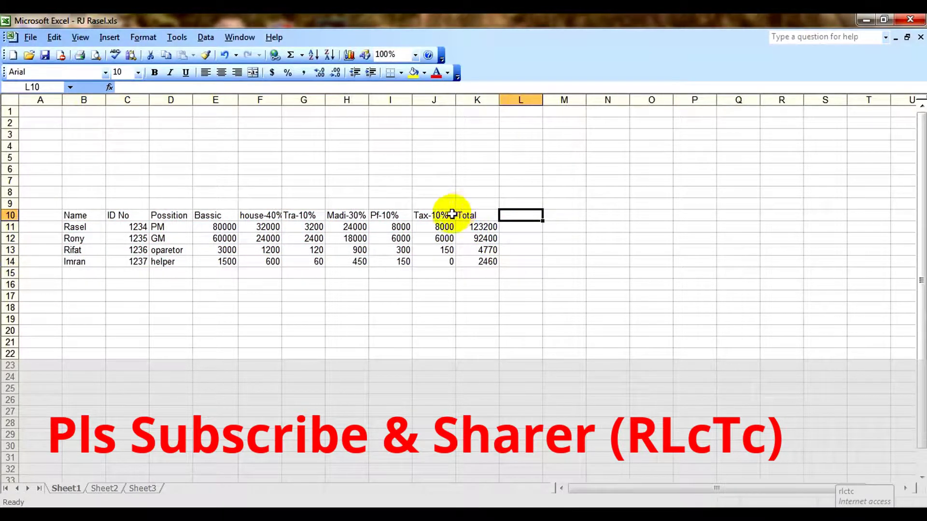
left_click(437, 228)
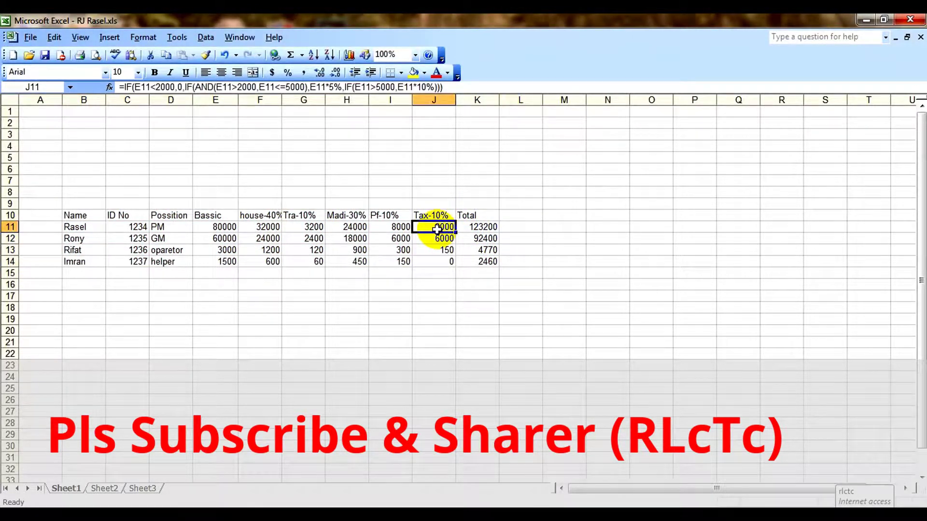
left_click(483, 228)
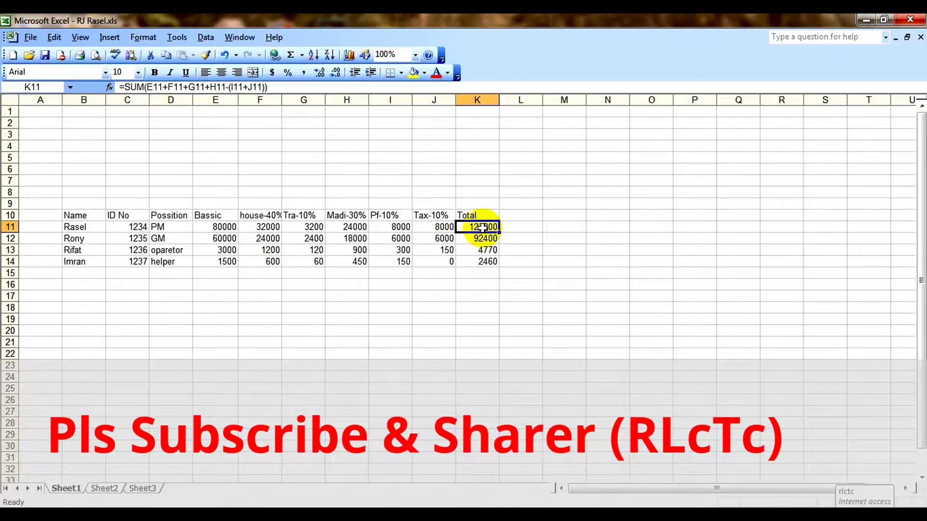
left_click(515, 215)
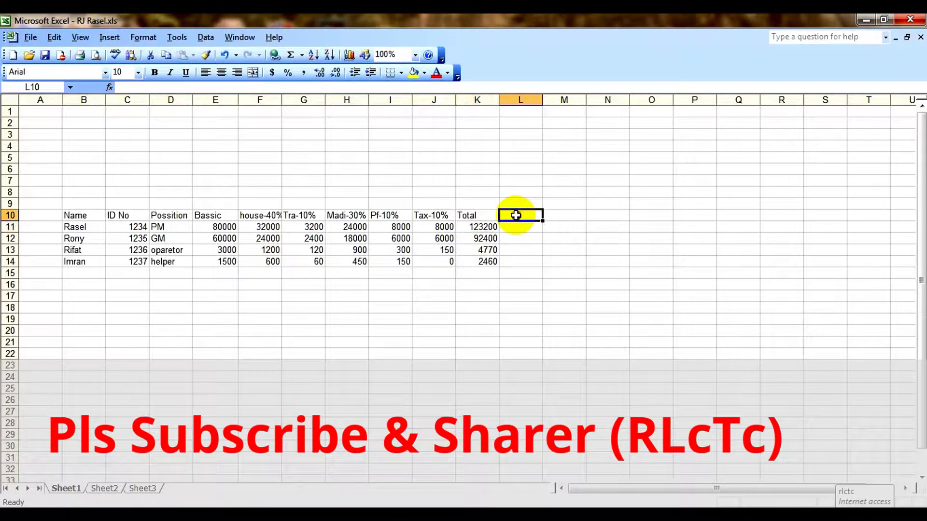
left_click(697, 183)
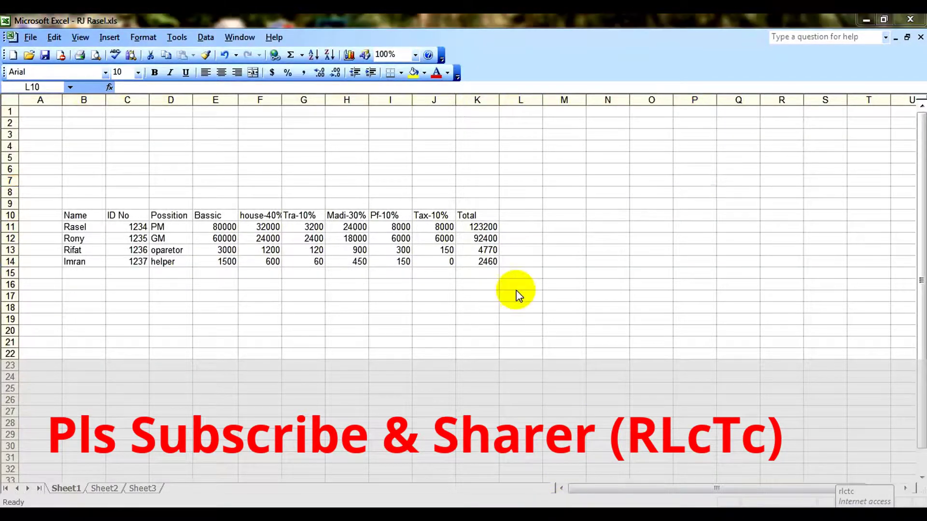
left_click(524, 214)
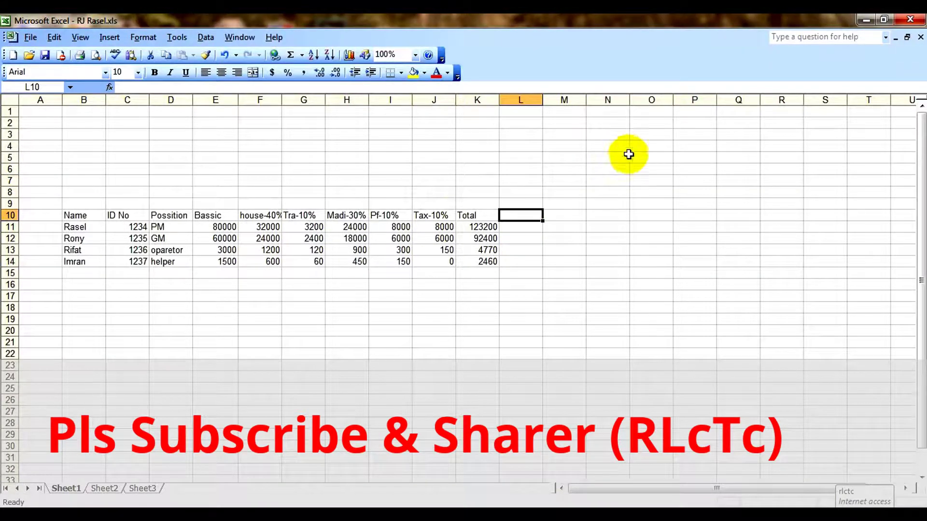
left_click(646, 180)
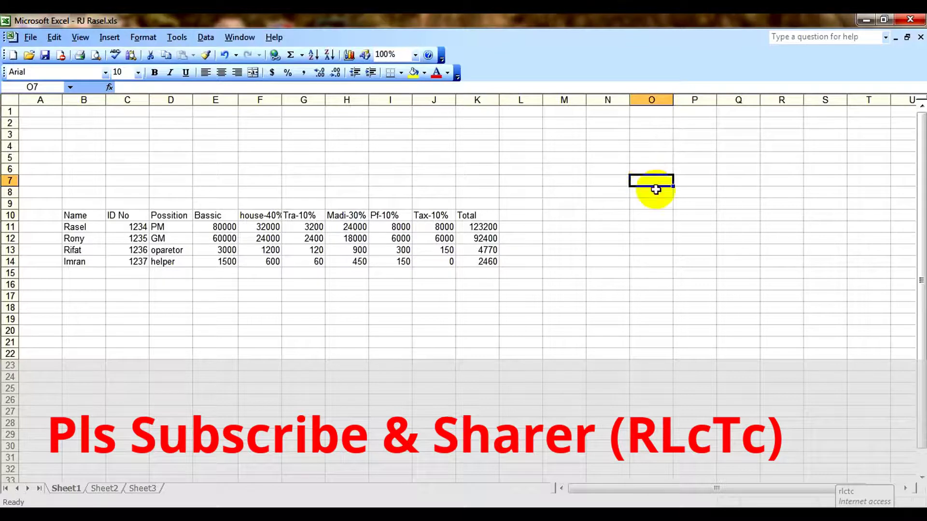
left_click(659, 192)
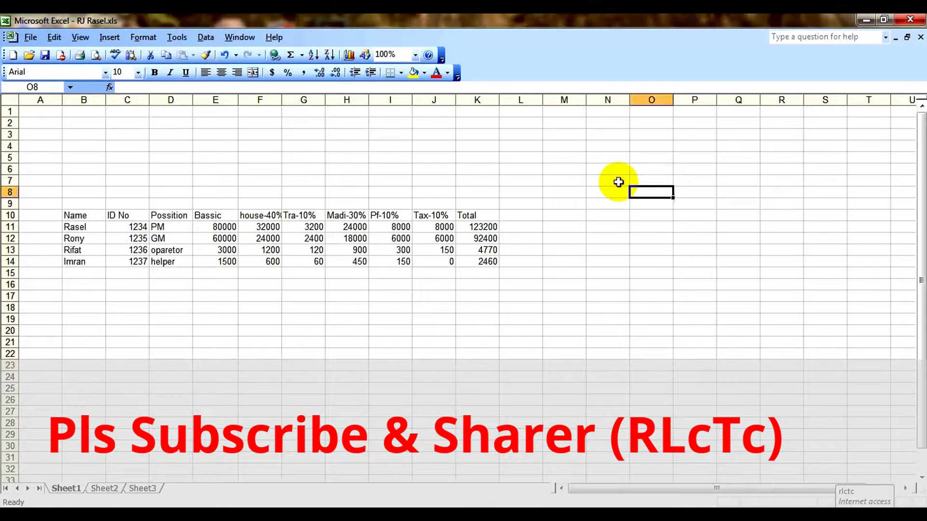
left_click(523, 216)
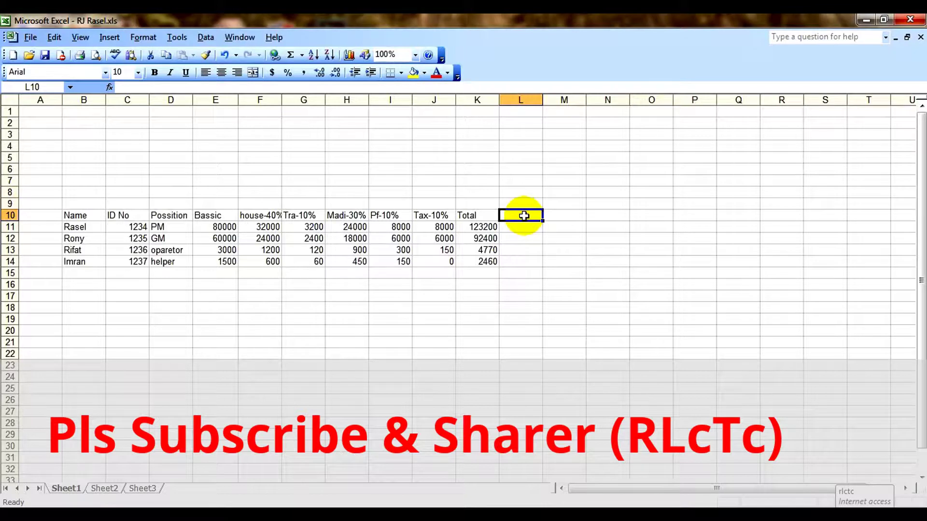
Add an 'Ot H' heading in L10 with 2 overtime hours in L11.
type("Ot")
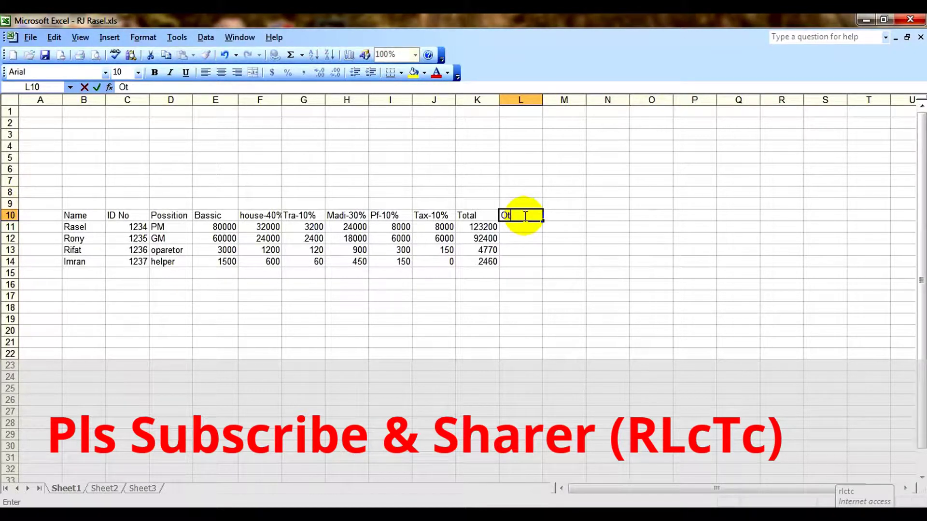
type(" H")
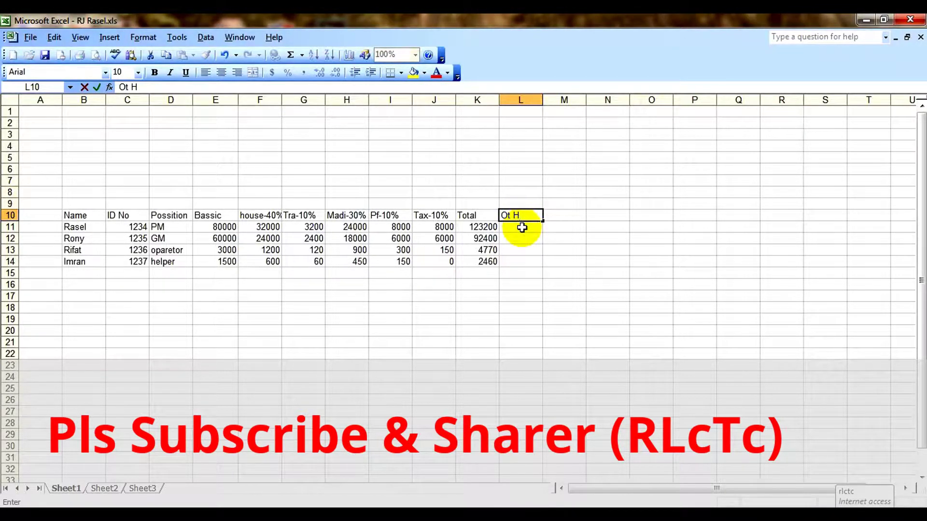
left_click(522, 227)
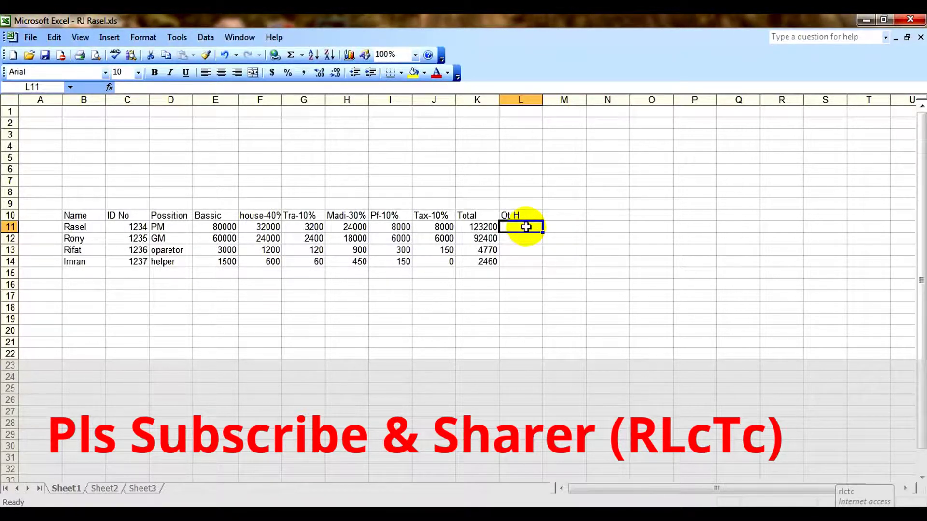
type("2")
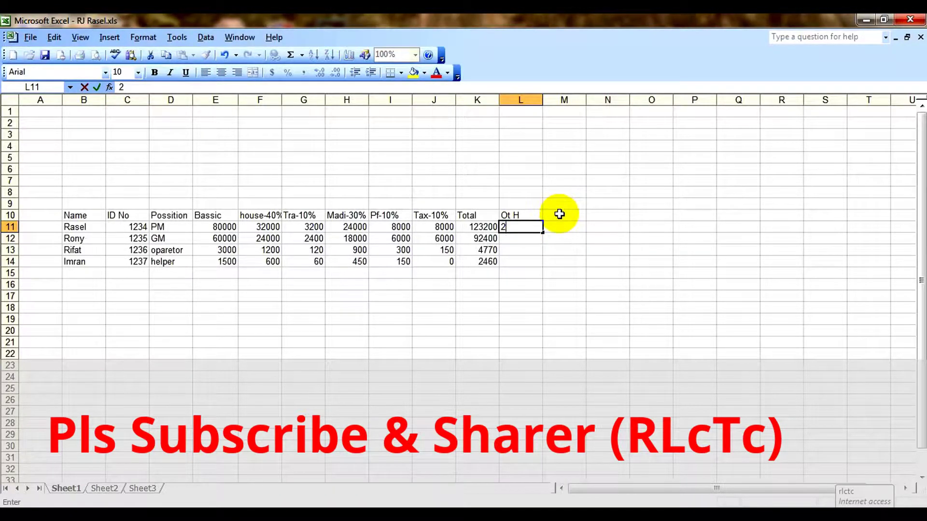
left_click(555, 215)
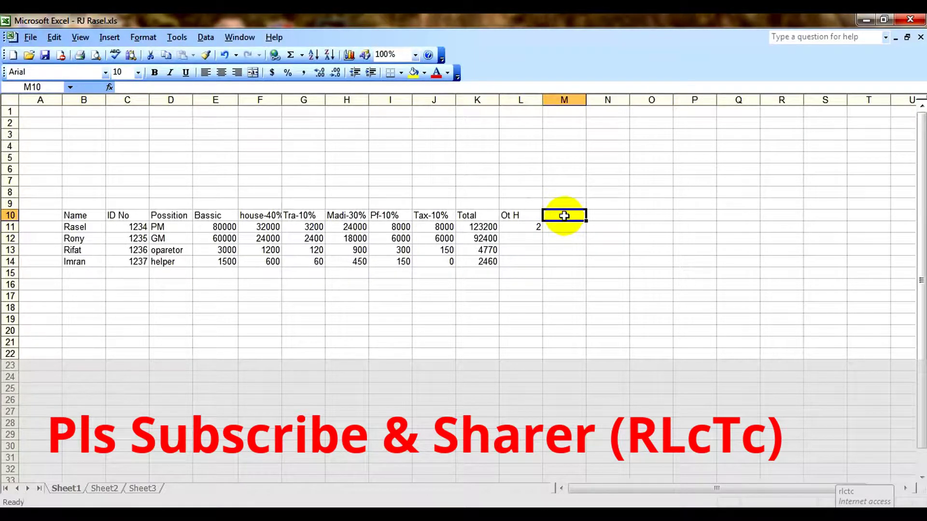
Add an 'Ot T' heading in M10 and enter =SUM(E11/8) in M11, giving 10000.
type("Ot ")
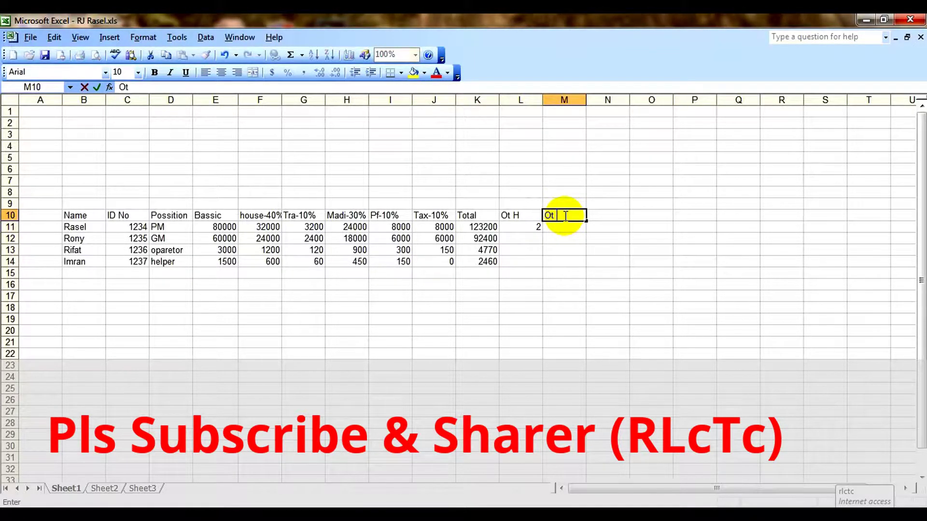
type("T")
left_click(562, 228)
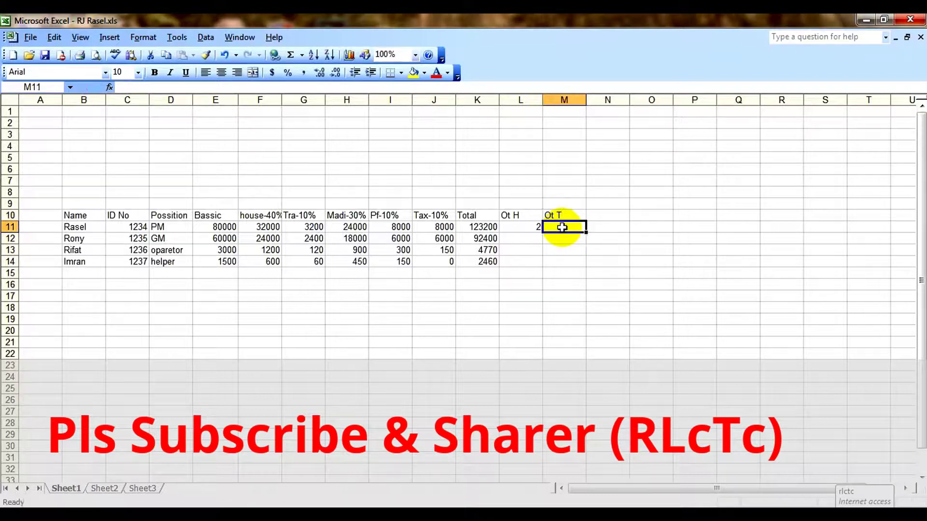
type("=")
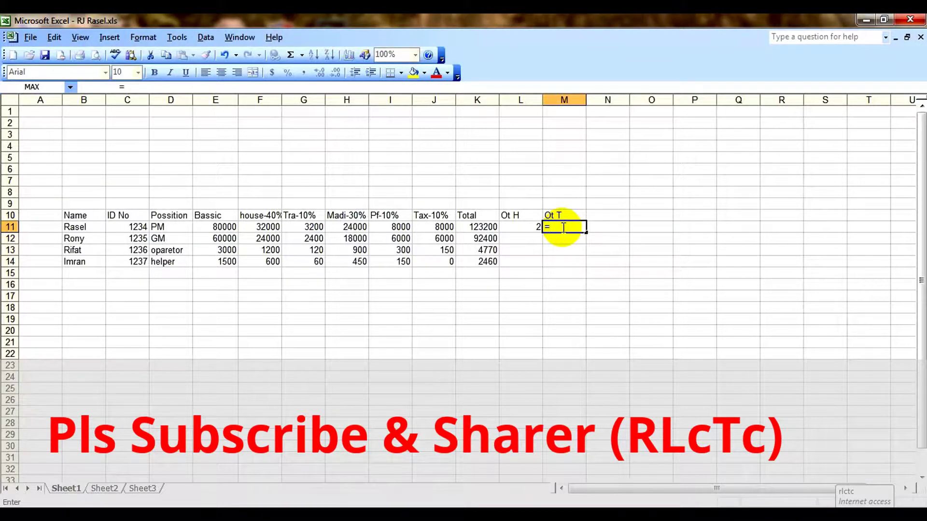
type("sum(")
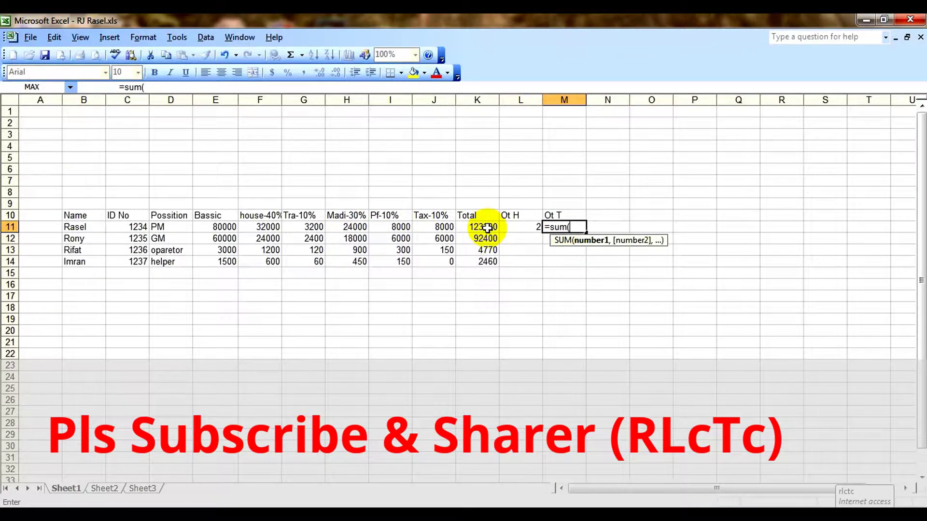
left_click(220, 227)
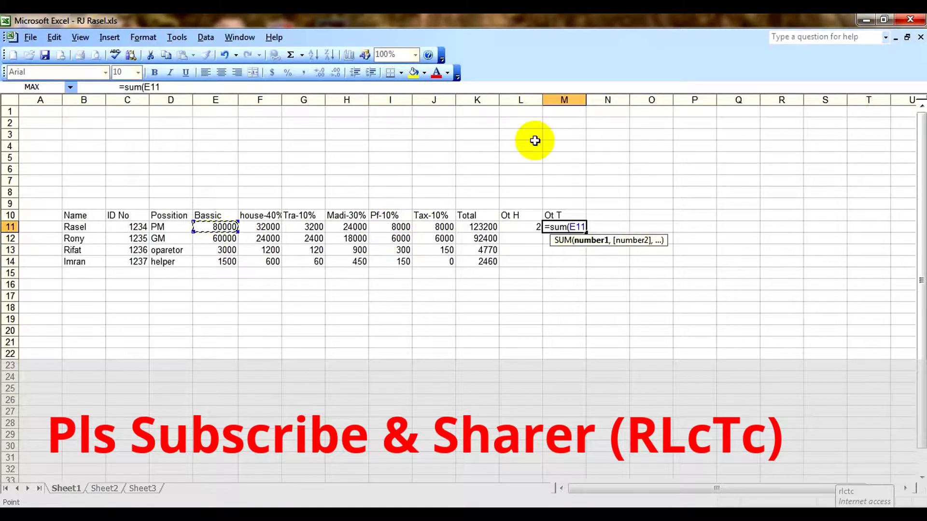
type("/")
type("8")
type(")")
key("Return")
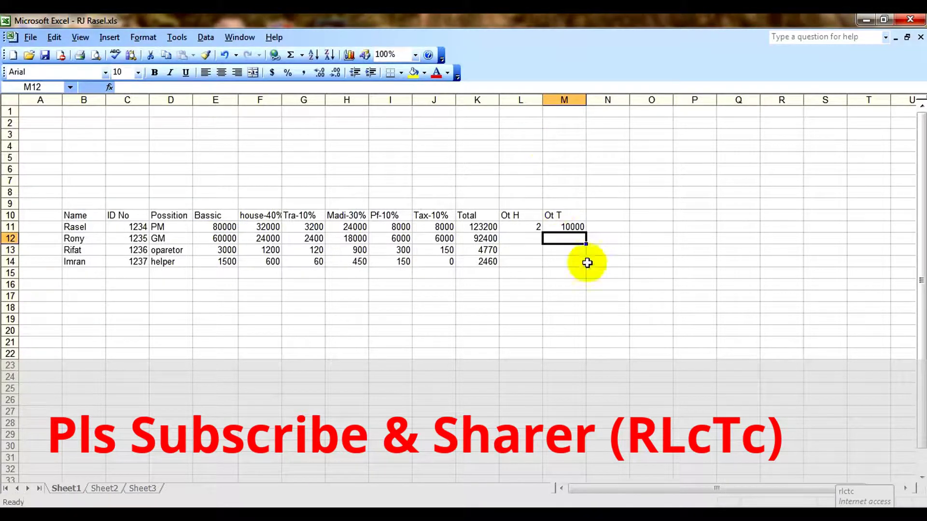
left_click(575, 225)
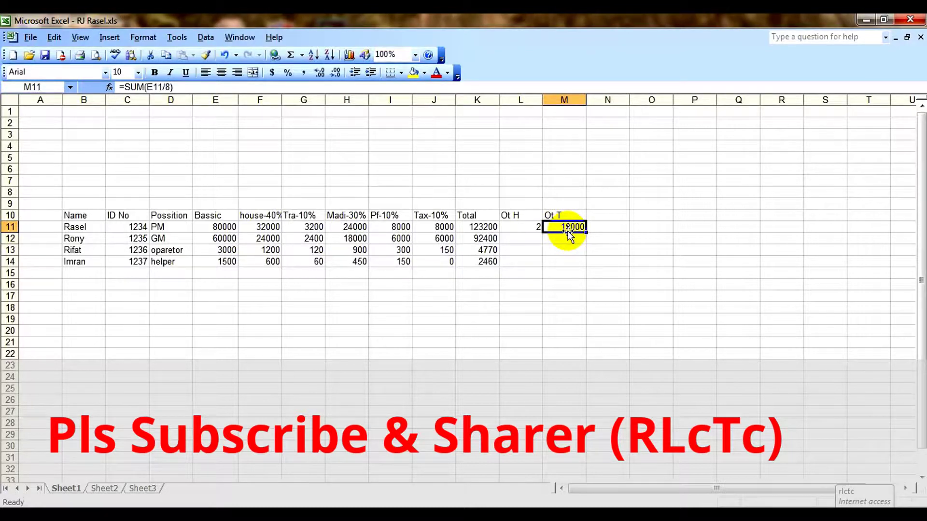
double_click(570, 214)
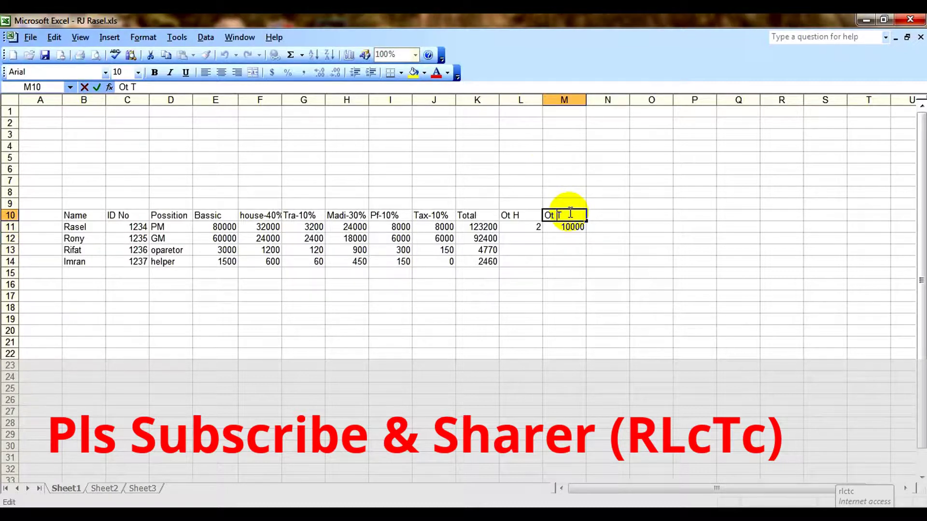
Rename the 'Ot T' heading in M10 to 'Ot HT'.
type("H")
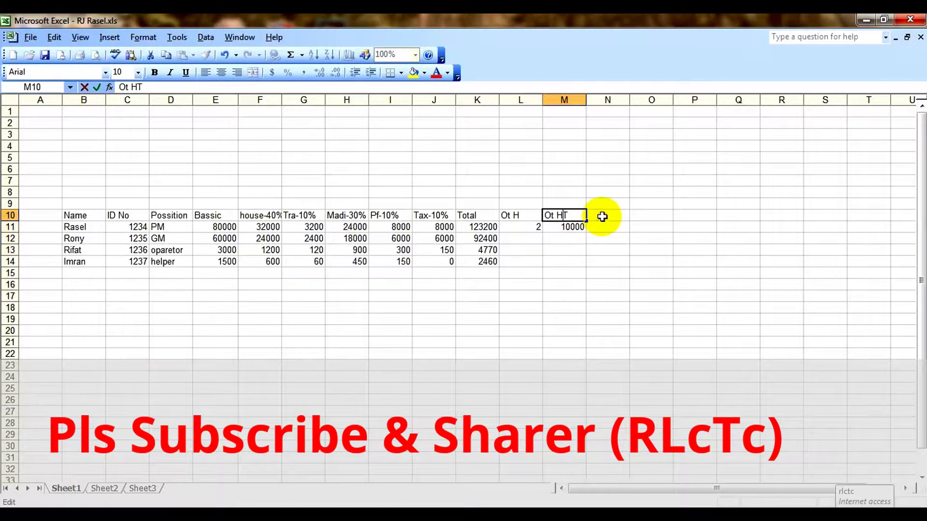
left_click(601, 216)
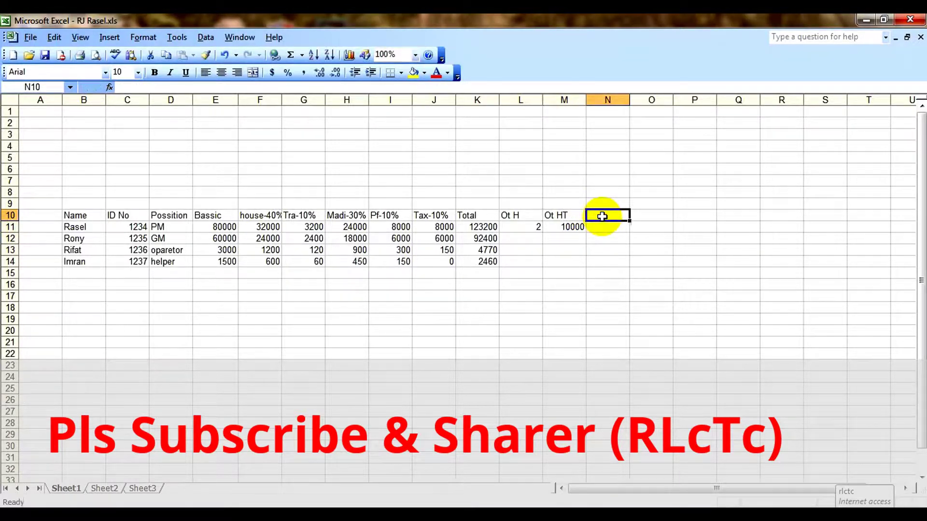
left_click(562, 215)
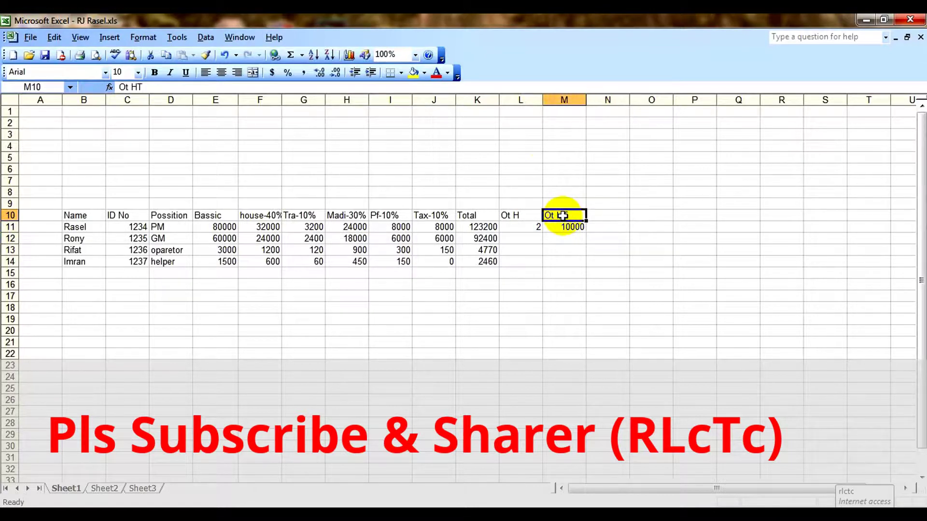
Swap the columns so Ot HT with 10000 sits in L and Ot H with 2 in M.
left_click(516, 216)
mouse_move(516, 215)
left_mouse_down()
mouse_move(526, 228)
mouse_move(593, 212)
left_mouse_up()
left_click(570, 212)
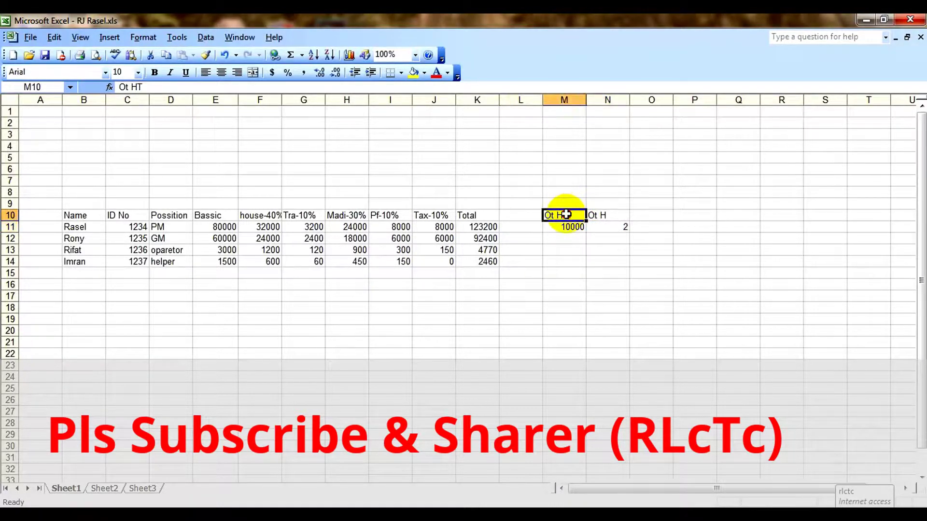
double_click(570, 213)
left_click(565, 236)
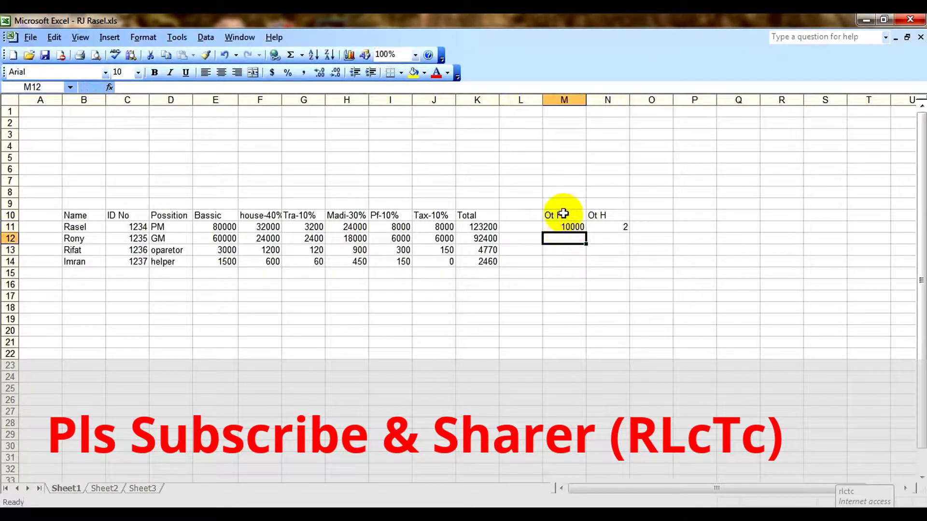
mouse_move(560, 213)
left_mouse_down()
mouse_move(565, 226)
mouse_move(564, 209)
mouse_move(534, 212)
left_mouse_up()
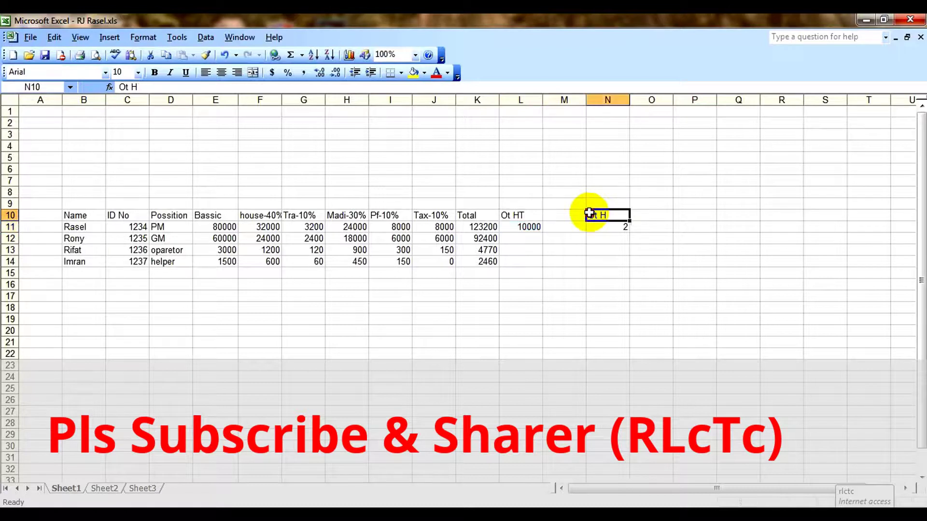
mouse_move(590, 213)
left_mouse_down()
mouse_move(622, 227)
mouse_move(569, 212)
left_mouse_up()
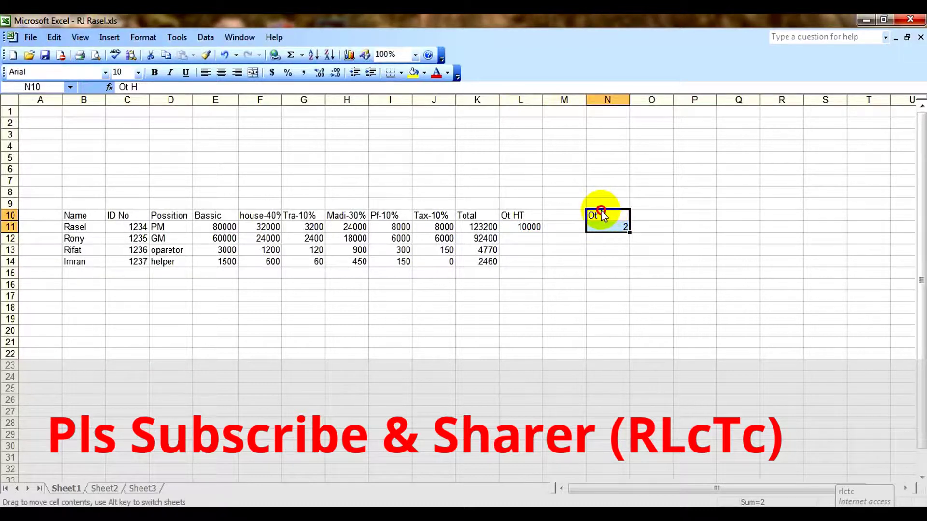
left_click(707, 227)
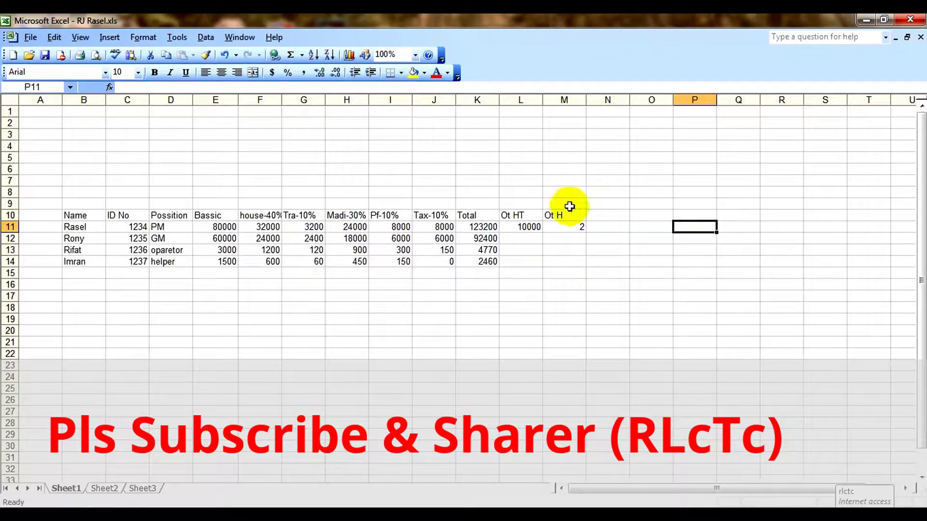
left_click(526, 230)
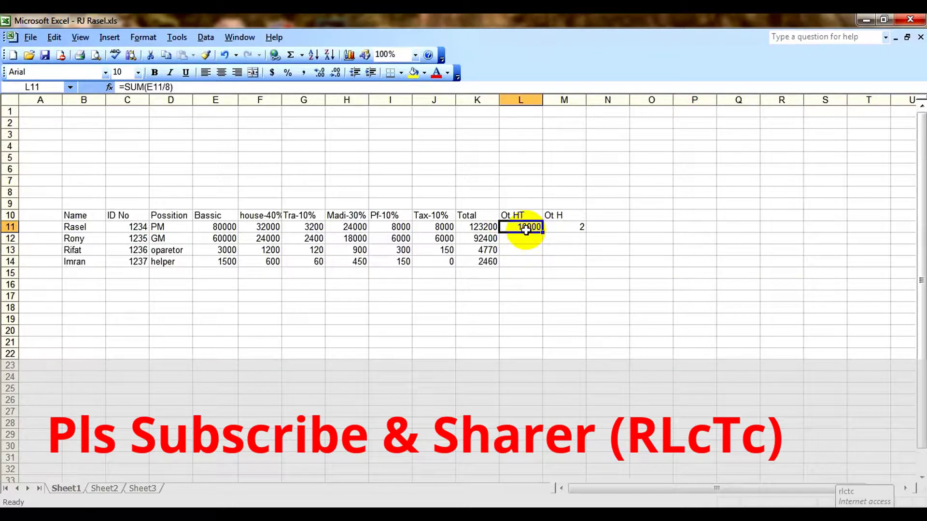
left_click(570, 226)
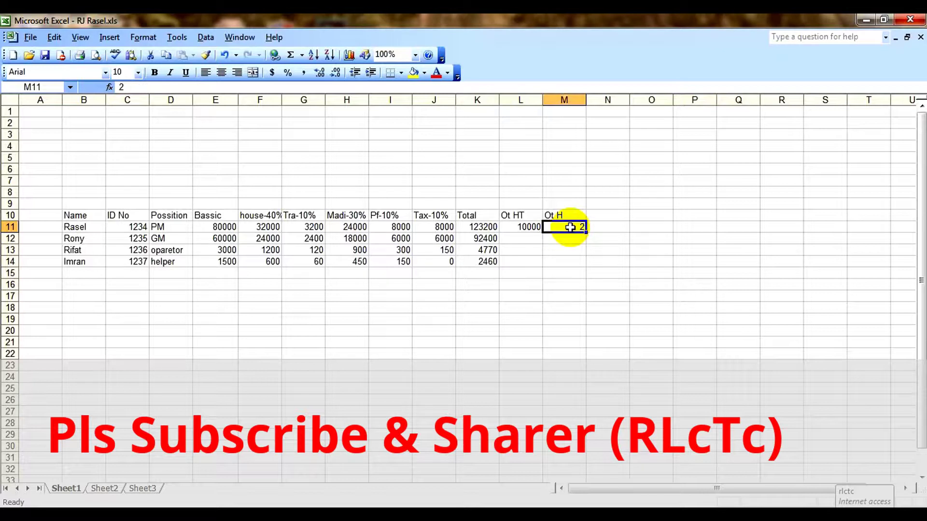
left_click(602, 216)
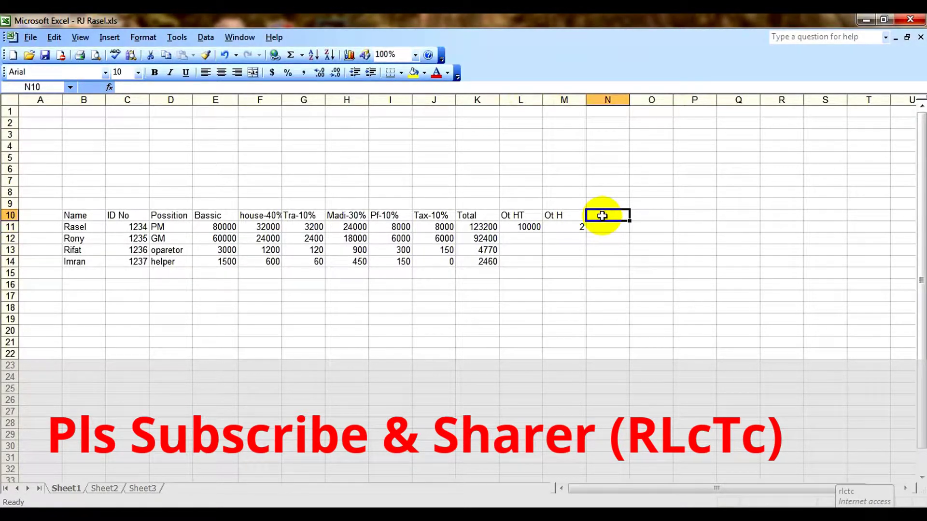
Add an 'o.T.T aka' heading in N10 with =SUM(L11*M11) in N11, giving 20000.
type("o.T.T aka")
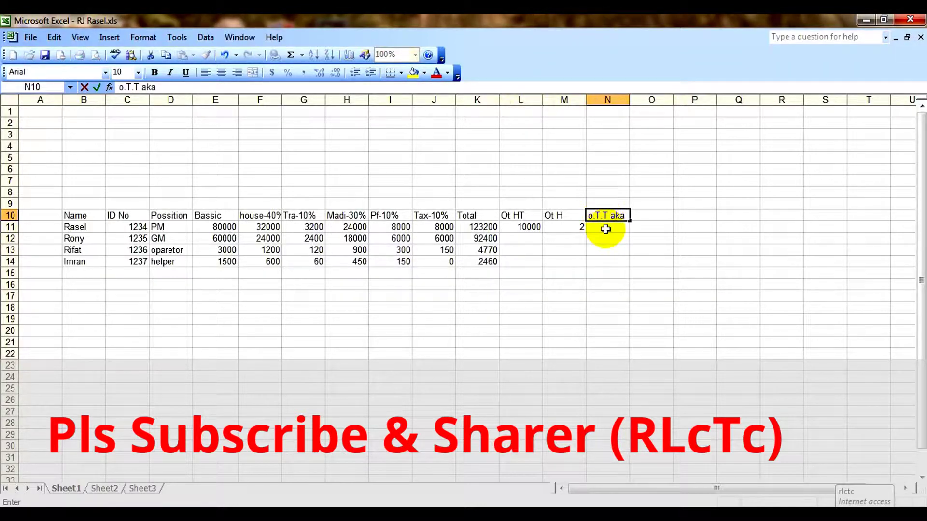
left_click(606, 229)
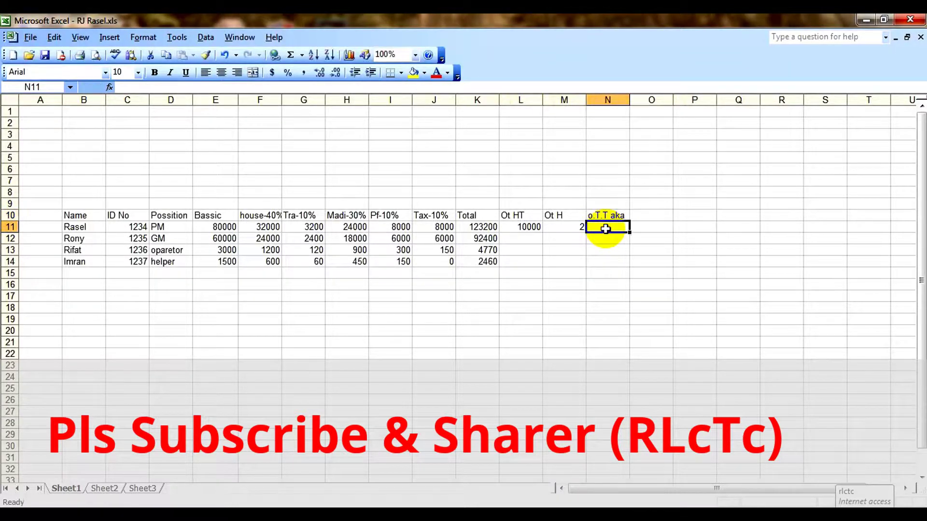
type("=sum")
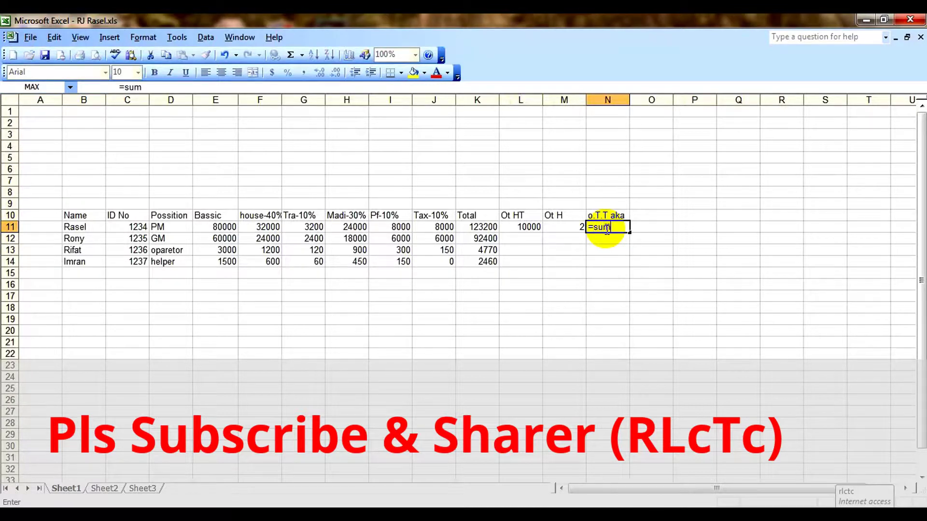
type("(")
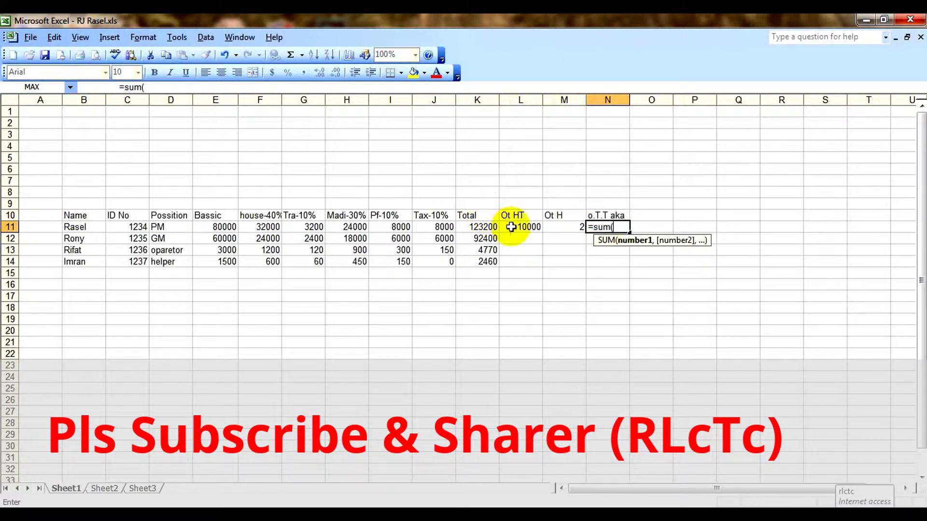
left_click(512, 227)
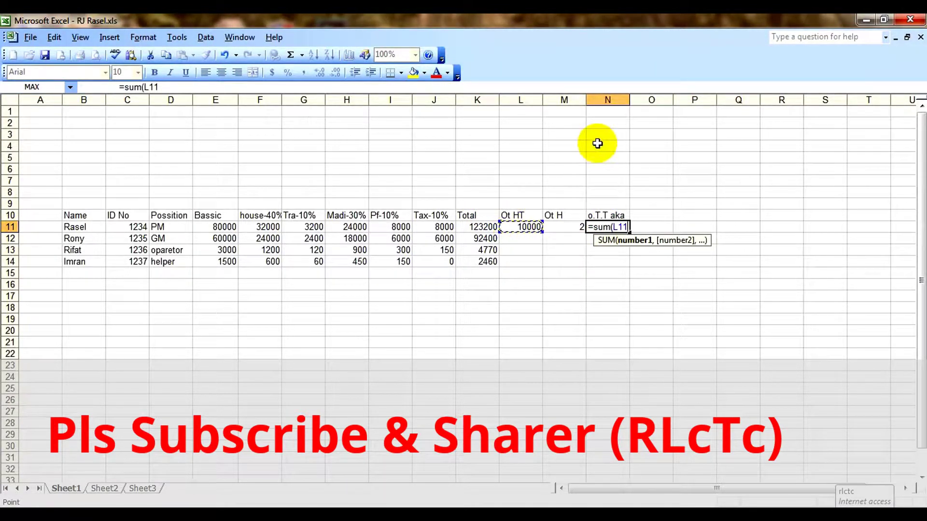
type("*")
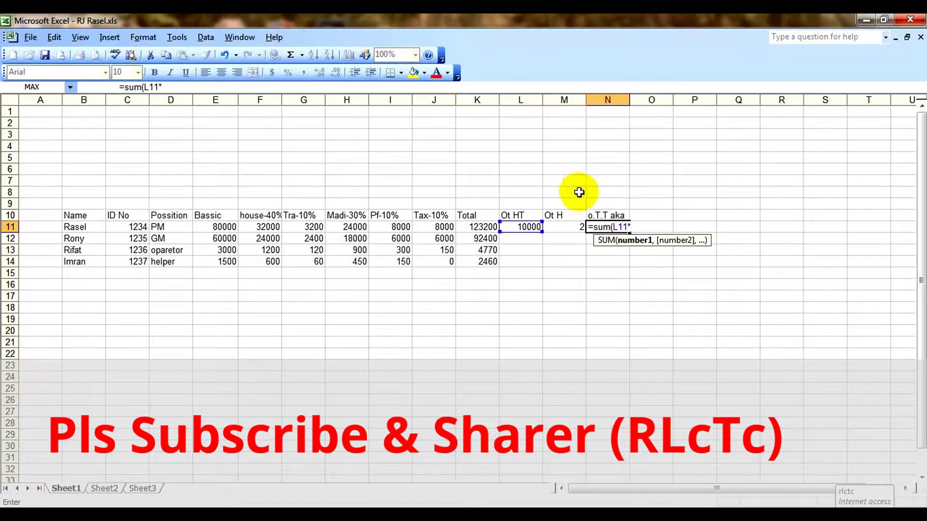
left_click(562, 228)
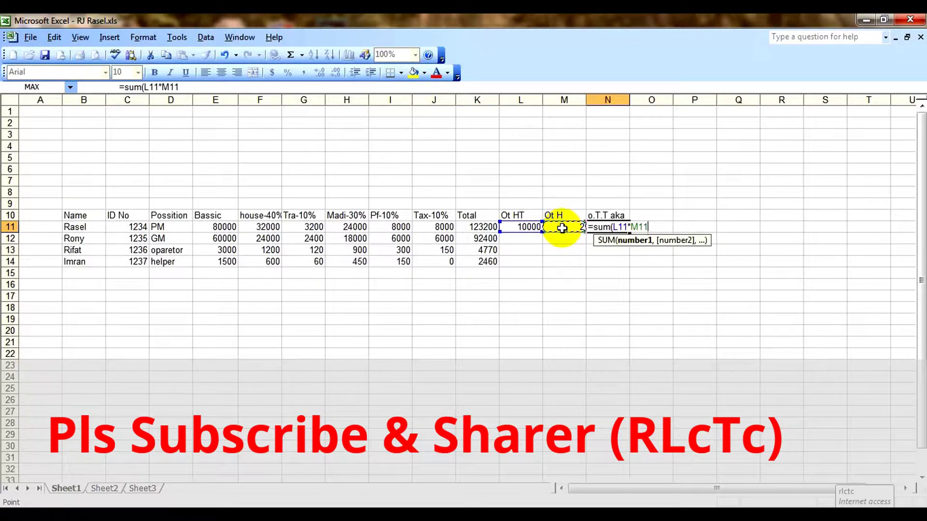
type(")")
key("Return")
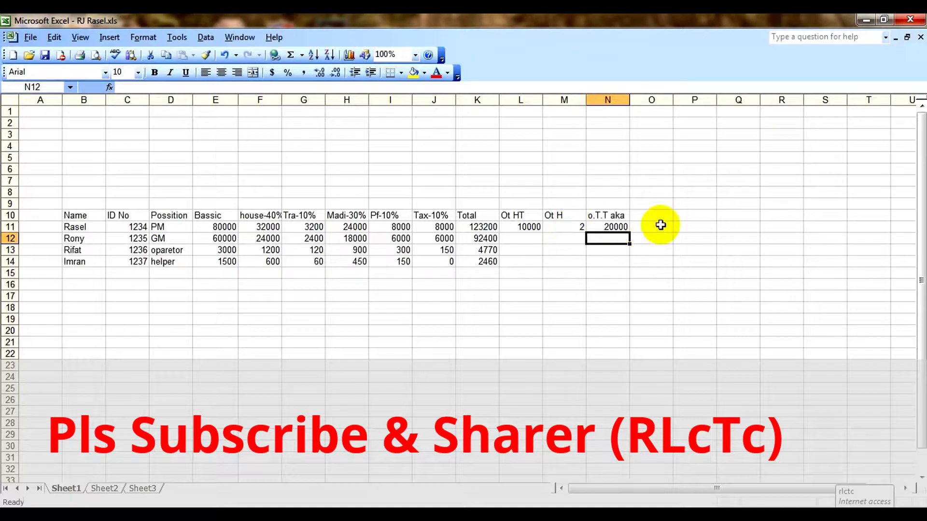
left_click(658, 215)
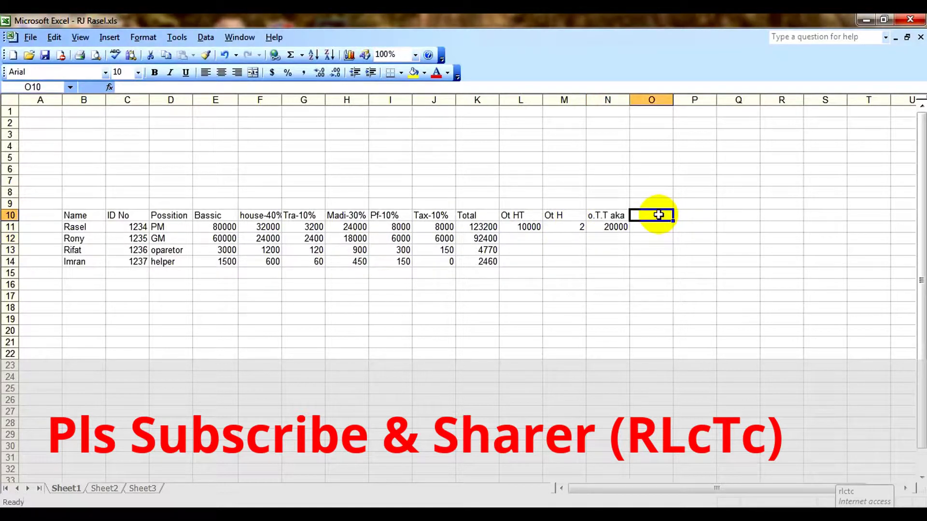
Add a 'T.taka' heading in O10 with =SUM(N11+K11) in O11, giving 143200.
type("T.taka")
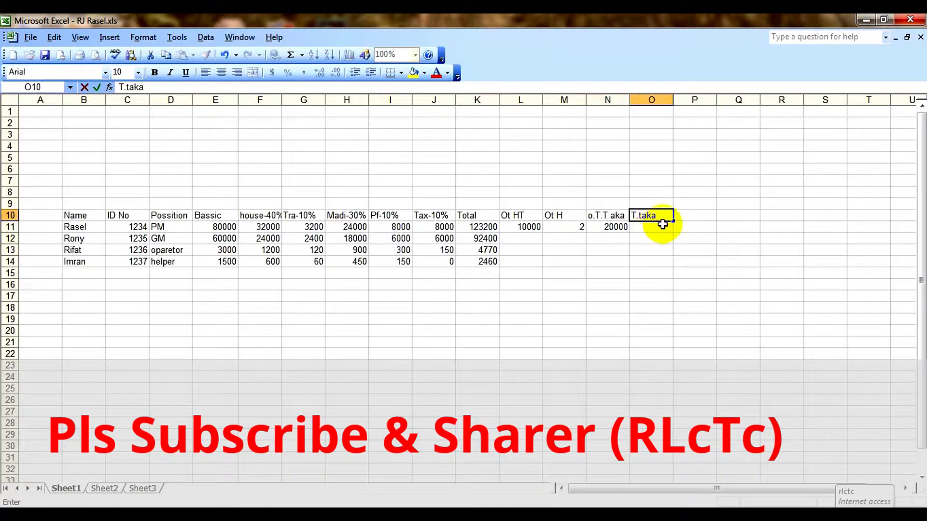
left_click(655, 231)
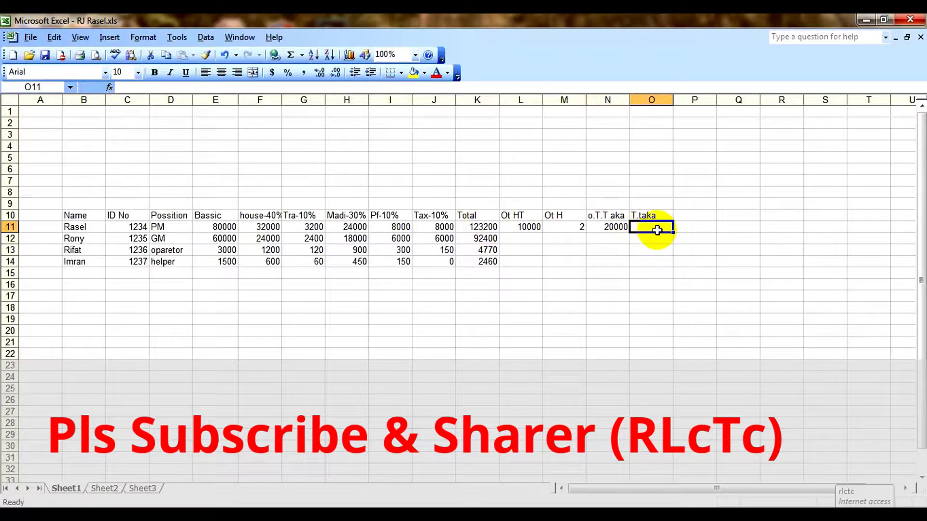
type("=s")
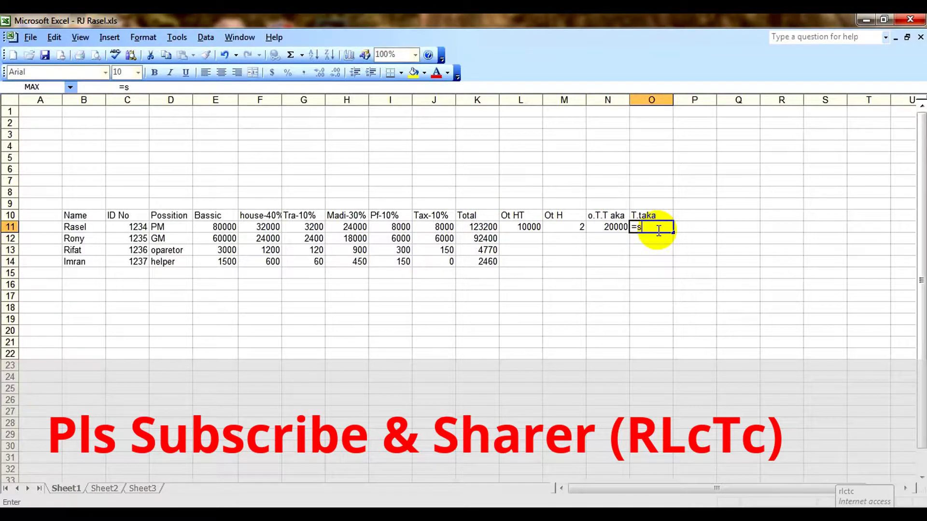
type("um(")
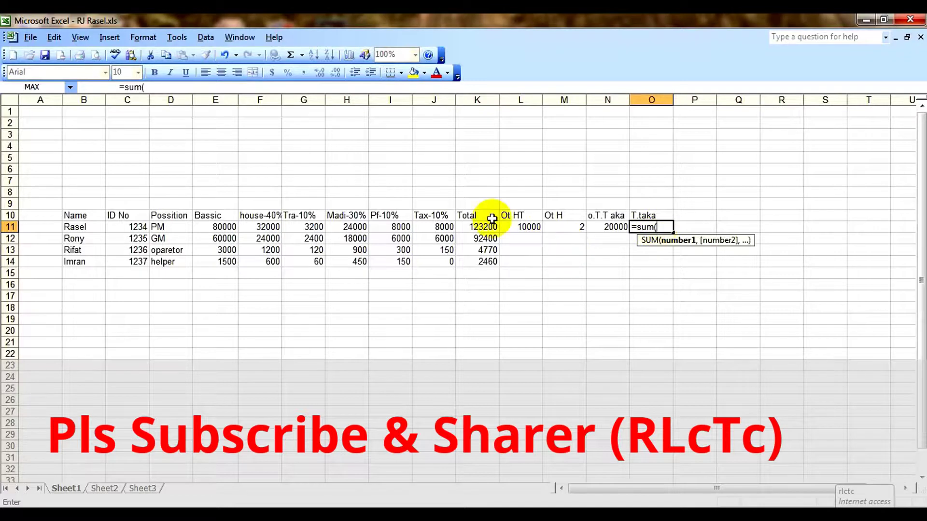
left_click(607, 229)
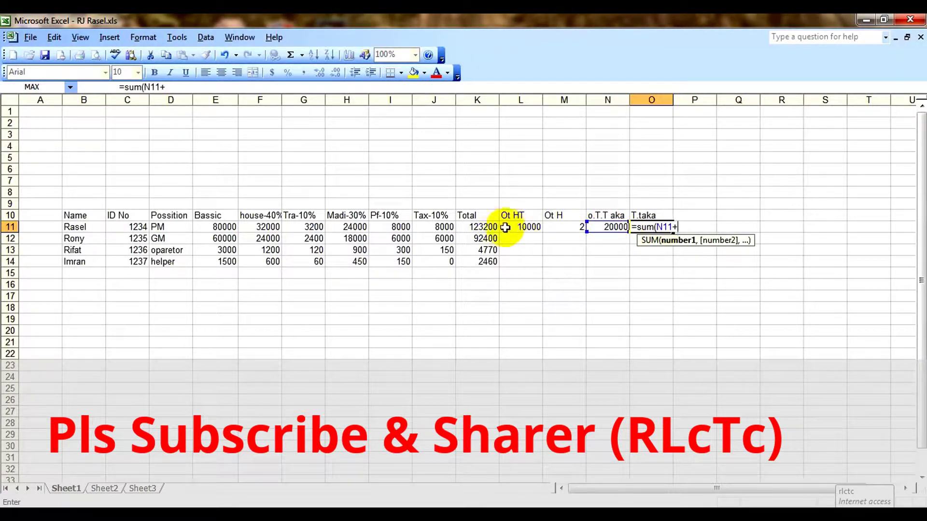
left_click(485, 228)
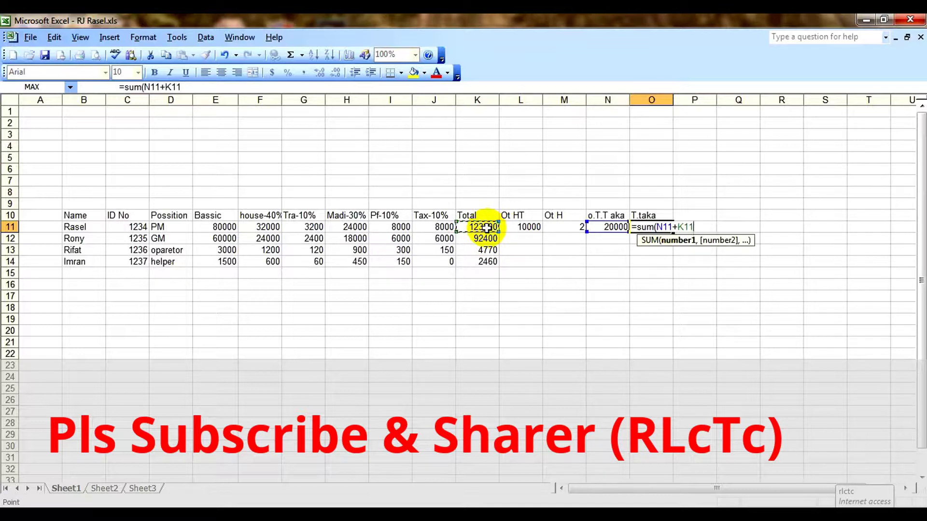
type(")")
key("Return")
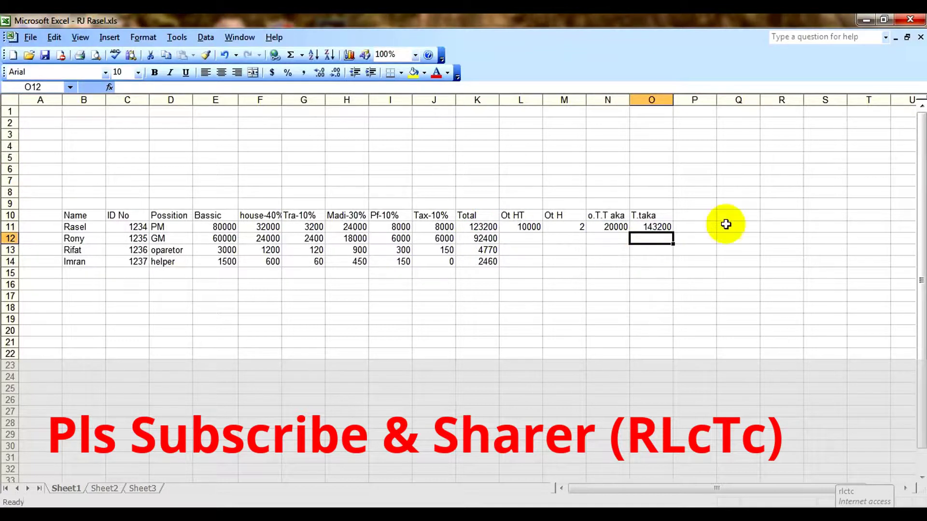
left_click(751, 229)
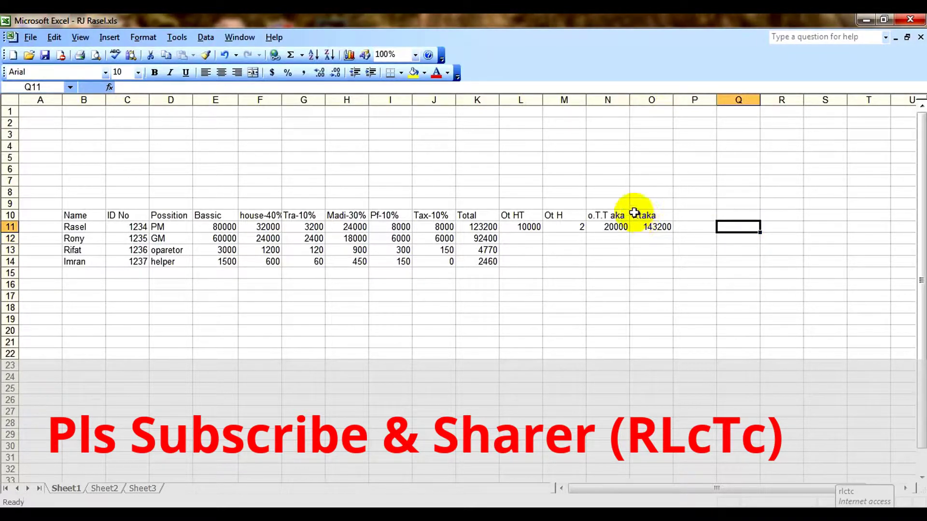
left_click(651, 230)
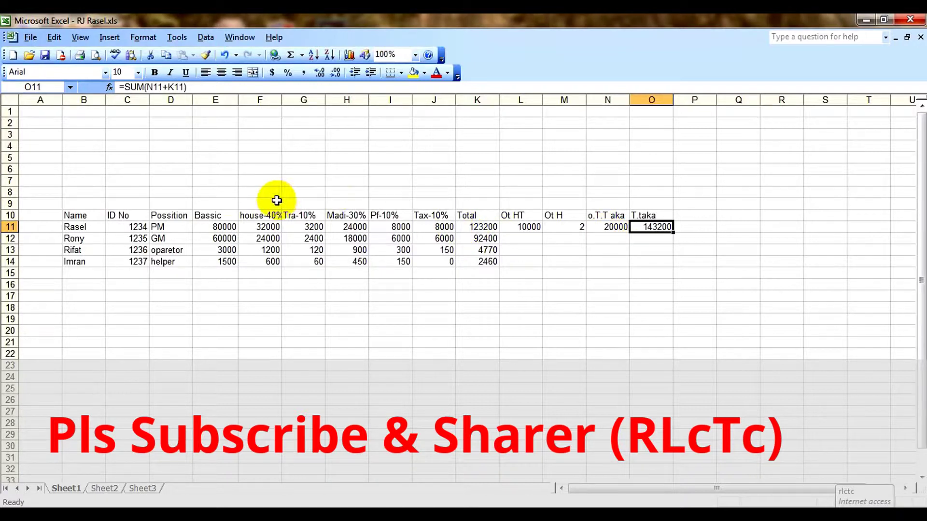
Replace the first employee's basic salary 80000 in E11 with 9000.
left_click(226, 224)
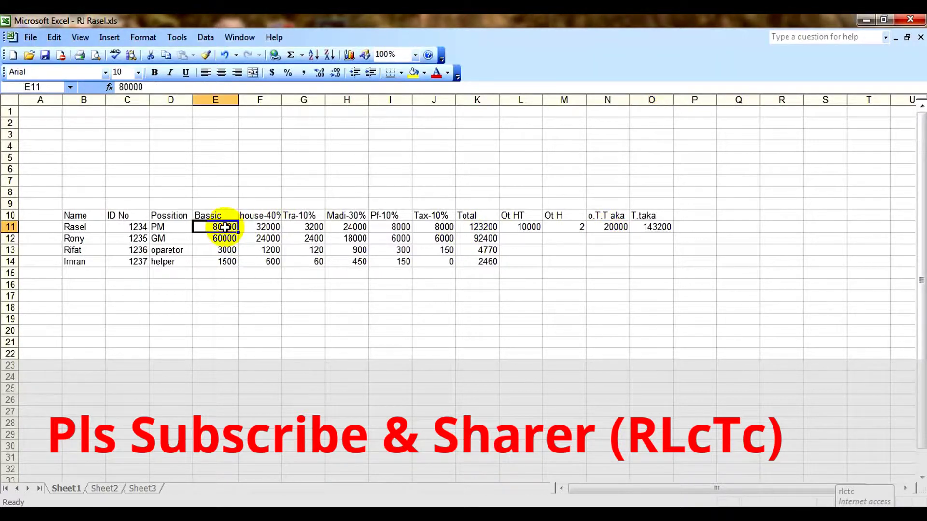
type("9")
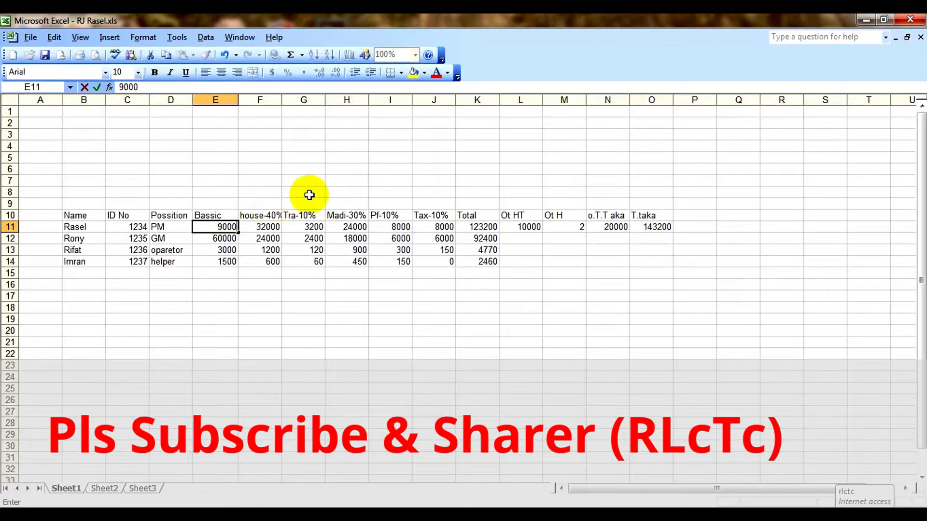
left_click(304, 193)
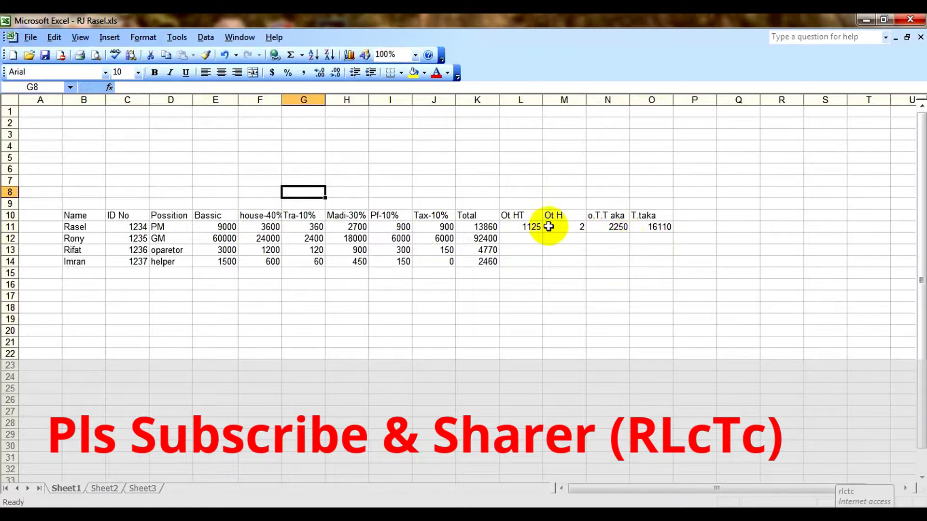
left_click(578, 237)
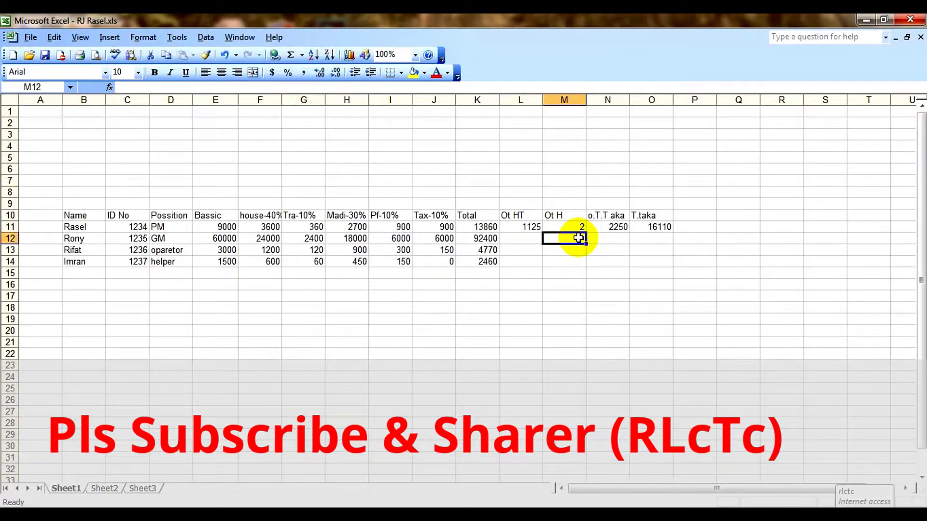
Enter 4 overtime hours in M12, then copy the overtime formula into N12 and clear it again.
type("4")
left_click(614, 239)
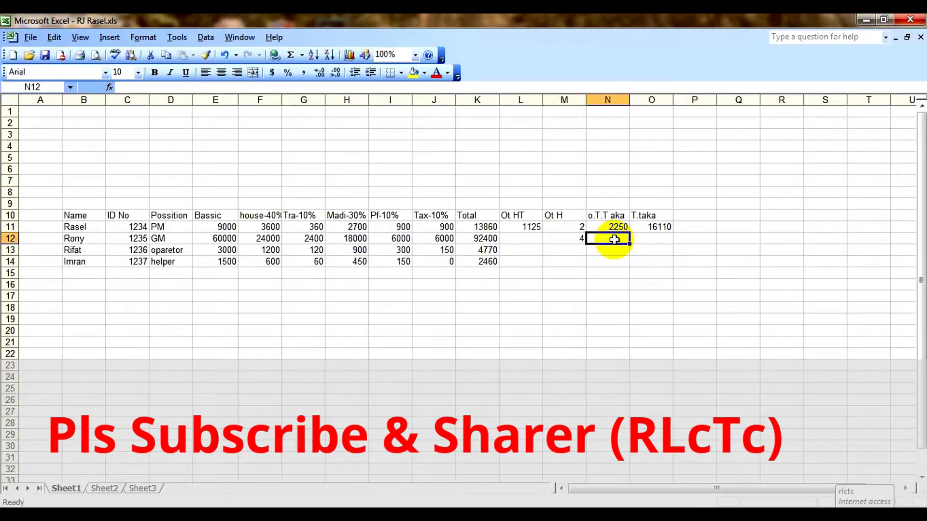
key("ctrl+d")
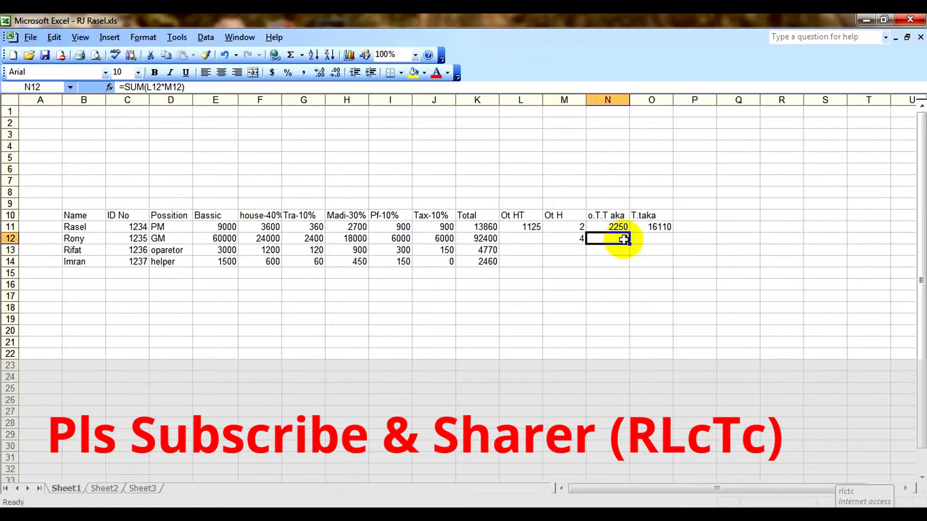
key("BackSpace")
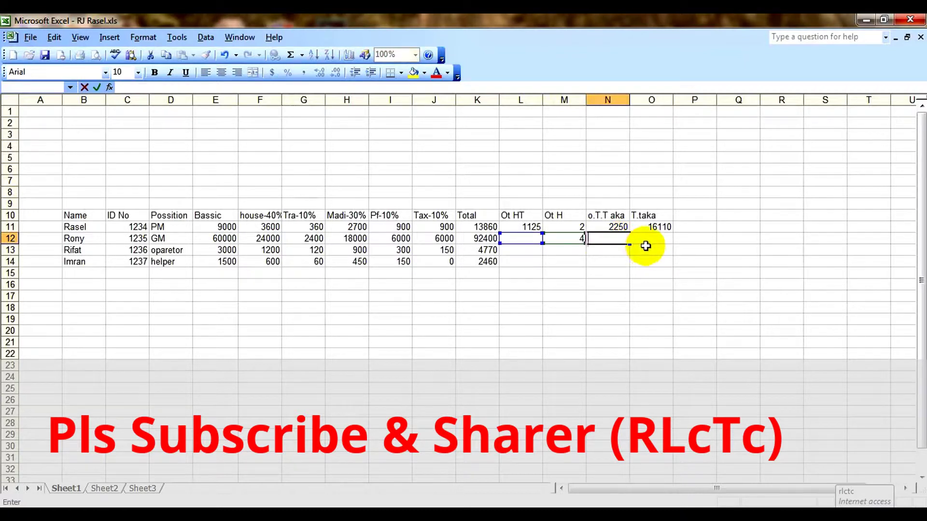
left_click(661, 295)
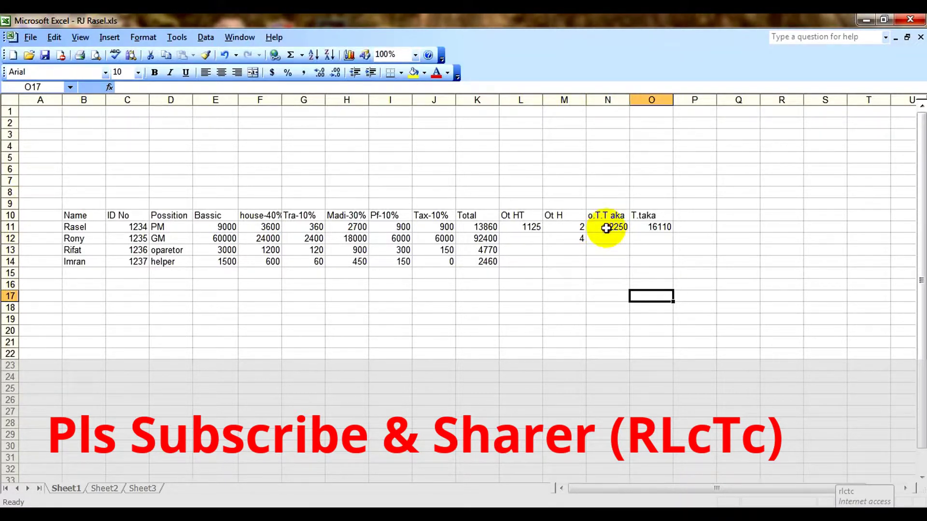
Copy the N and O formulas and the L11 Ot HT formula down through row 14.
mouse_move(606, 228)
left_mouse_down()
mouse_move(672, 230)
mouse_move(673, 261)
left_mouse_up()
left_click(736, 250)
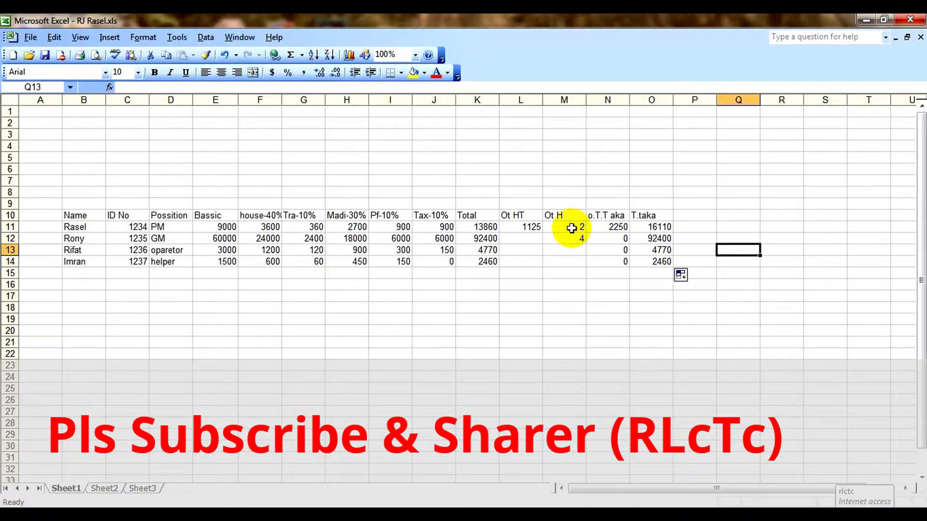
left_click(571, 228)
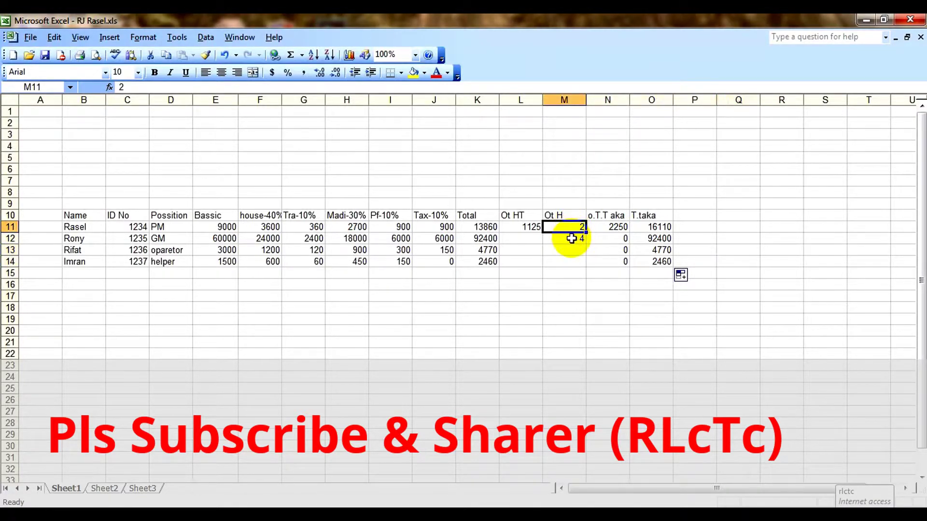
left_click(571, 238)
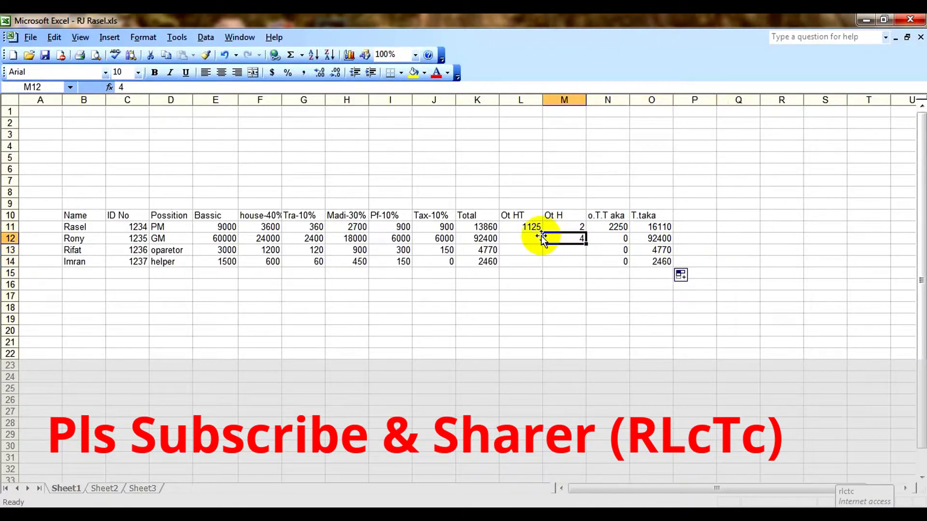
left_click(523, 238)
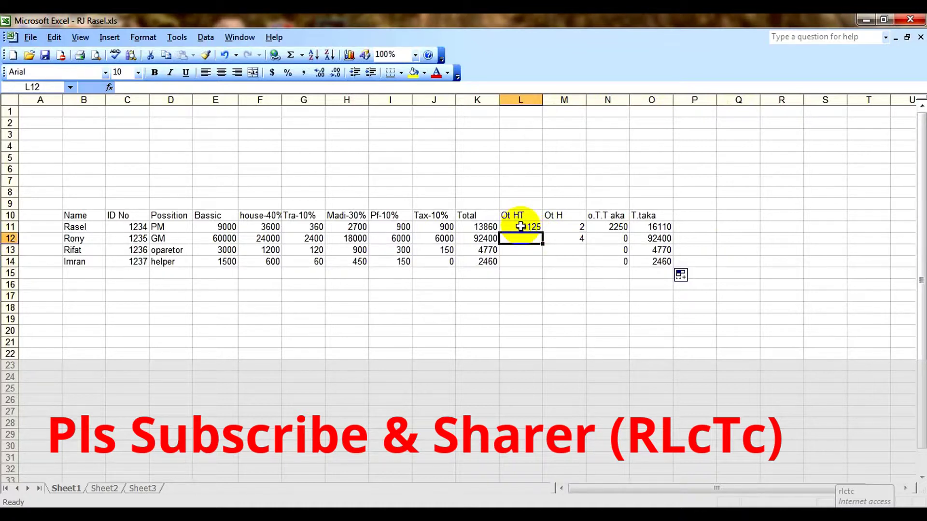
left_click(520, 227)
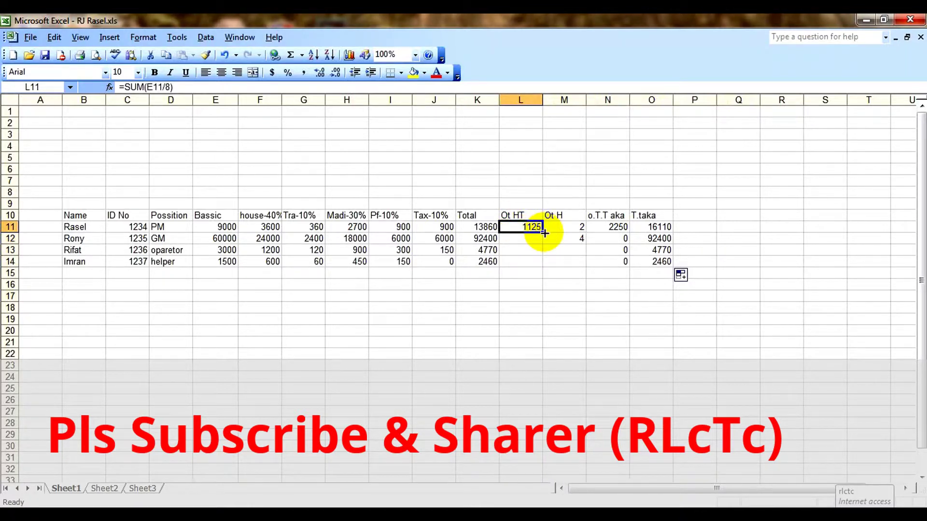
left_click_drag(543, 232, 544, 265)
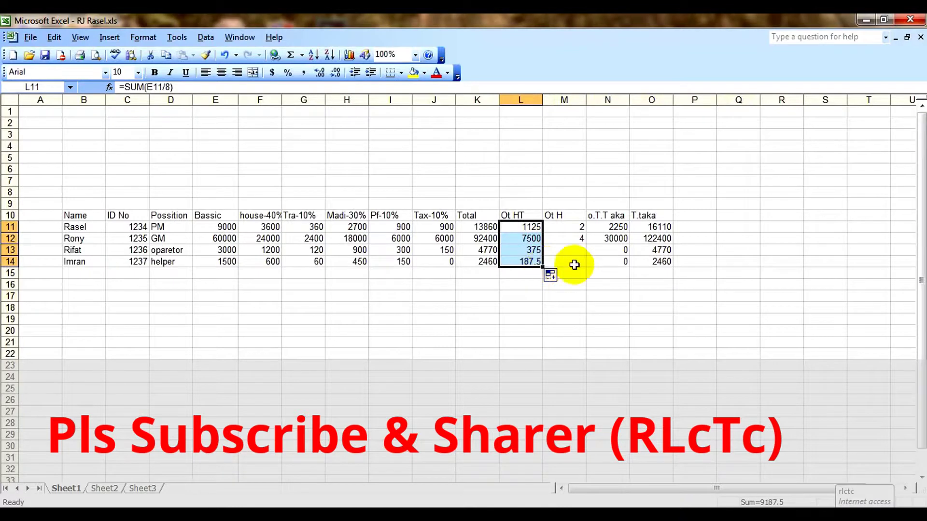
Enter 4 overtime hours in M13 and 3 in M14.
left_click(579, 249)
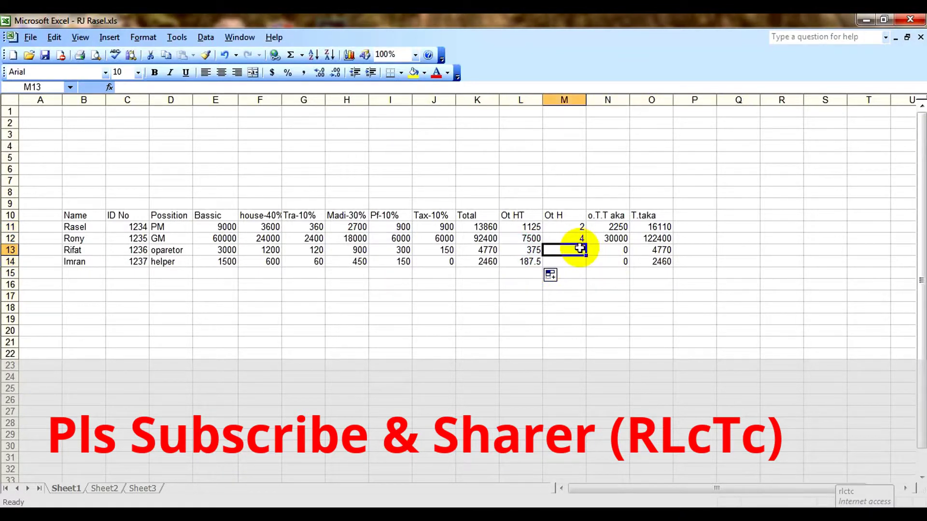
type("4")
key("Return")
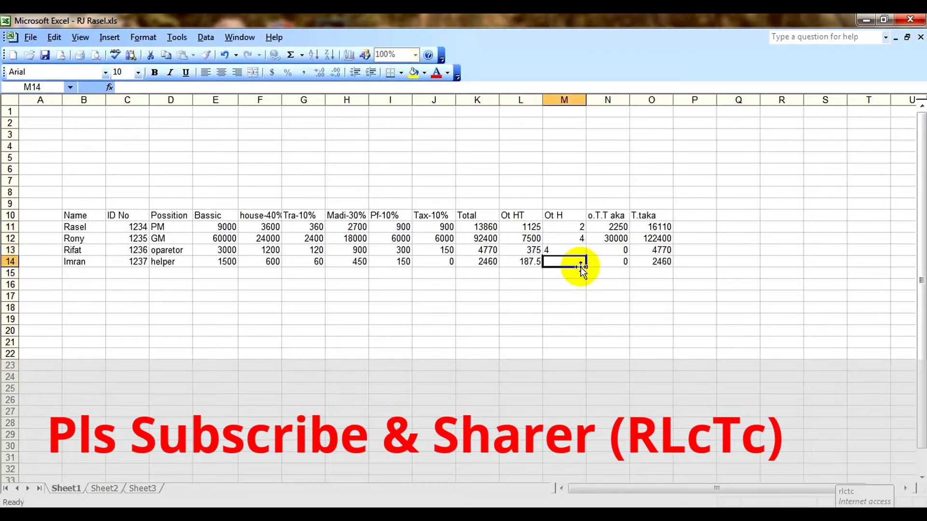
type("3")
key("Return")
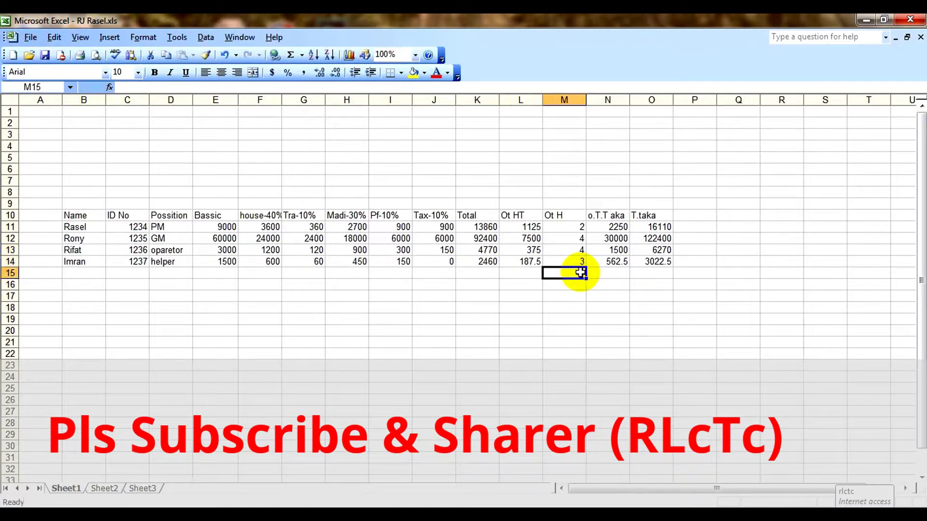
left_click(742, 284)
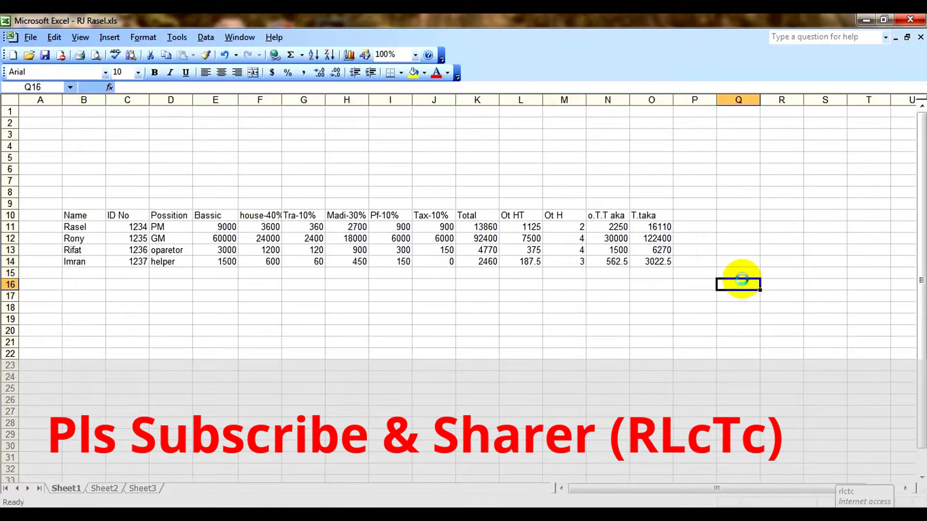
left_click(713, 226)
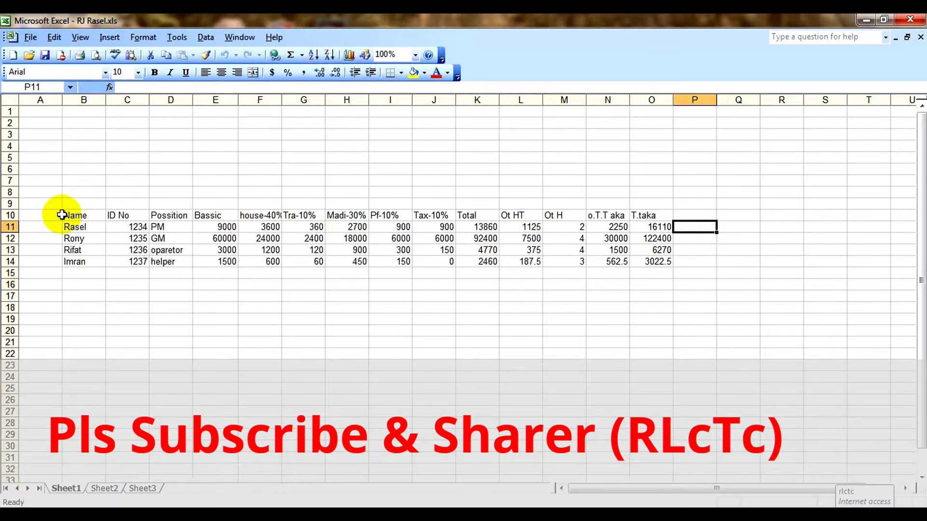
Copy the salary table A10:O14 and Paste Special it at A16 with Transpose checked.
left_click_drag(62, 215, 671, 261)
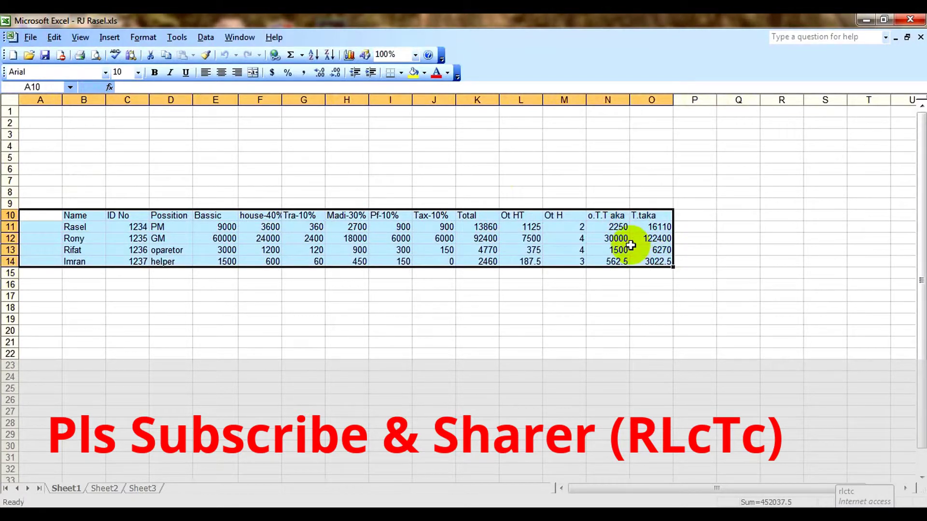
right_click(630, 245)
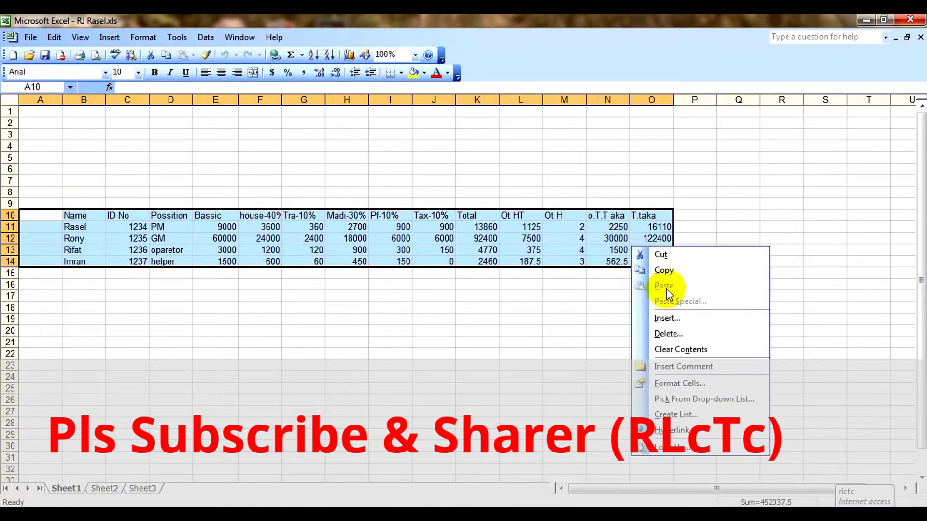
left_click(669, 270)
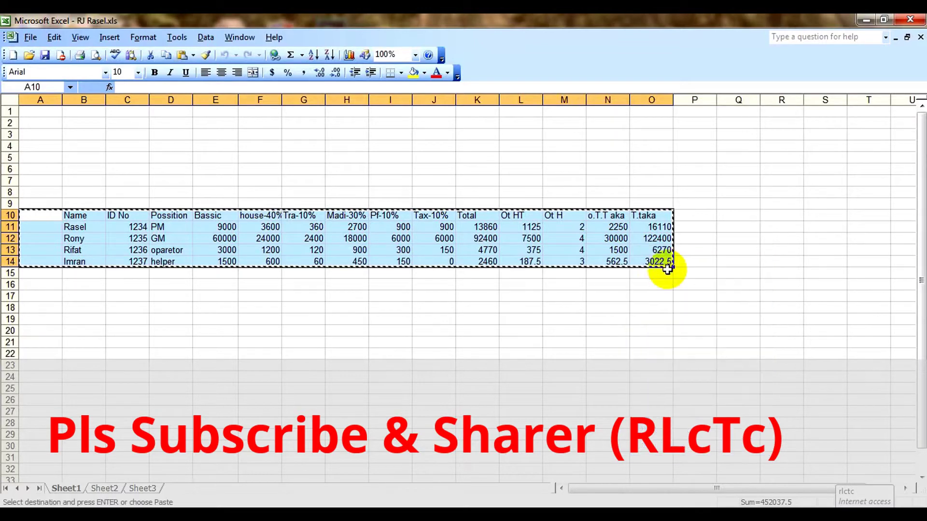
left_click(51, 285)
right_click(52, 285)
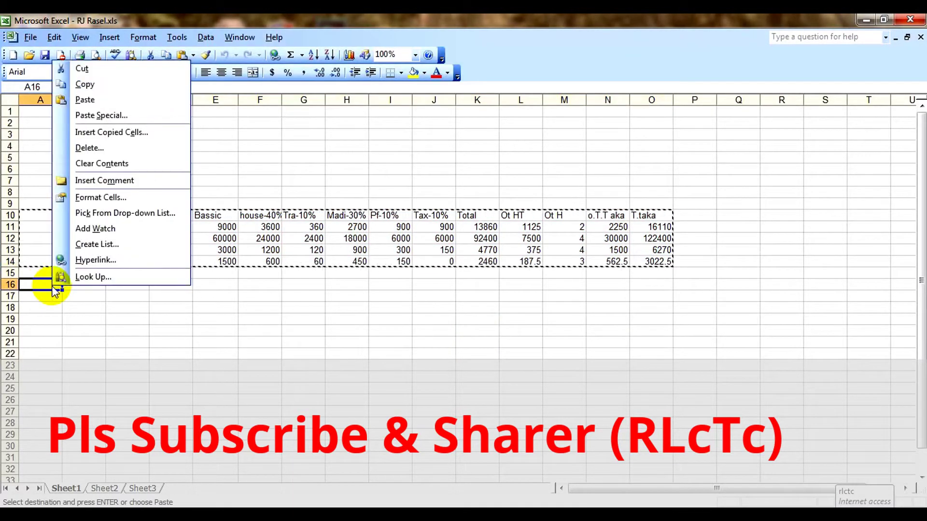
left_click(113, 121)
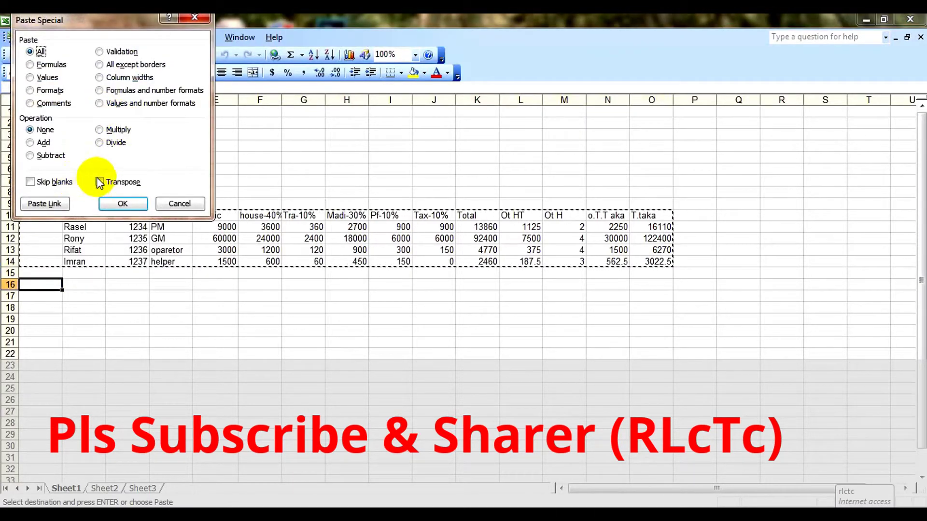
left_click(99, 181)
left_click(119, 203)
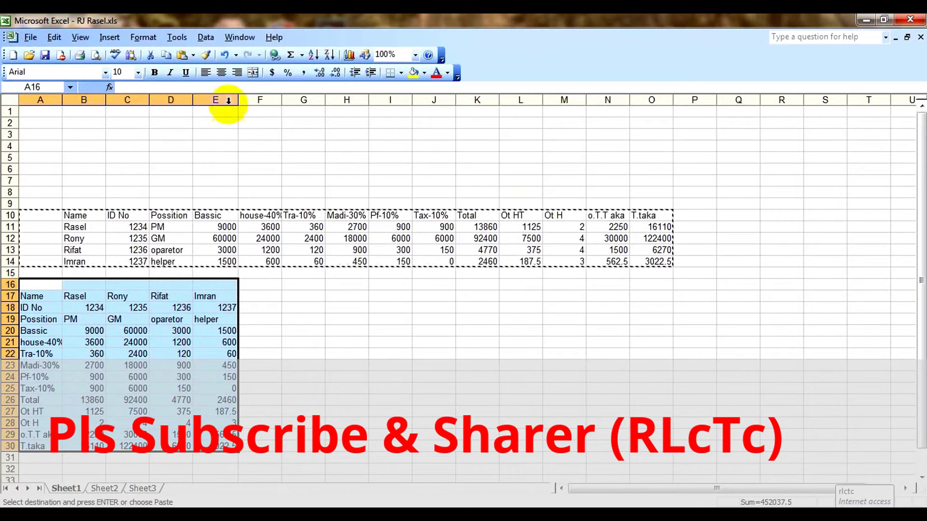
Apply the Classic 3 AutoFormat to the transposed table in A16:E30.
left_click(143, 37)
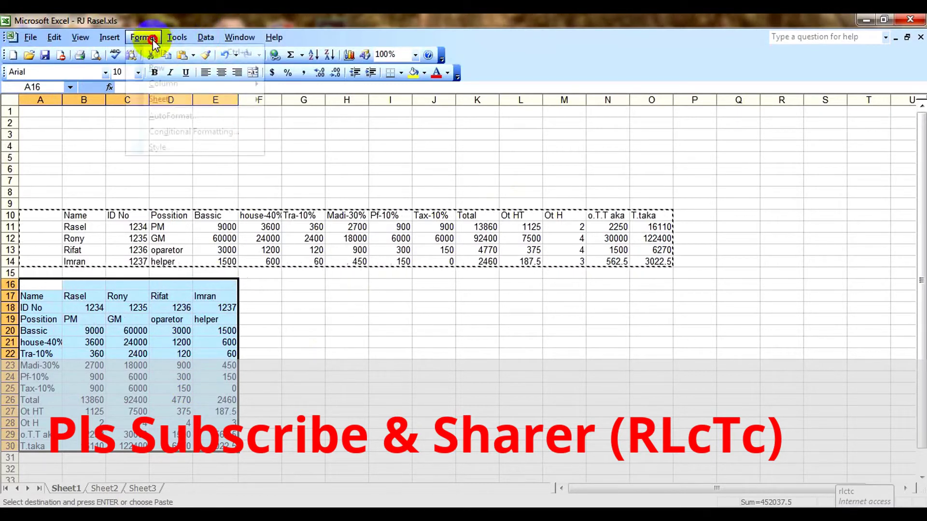
left_click(192, 117)
left_click(490, 58)
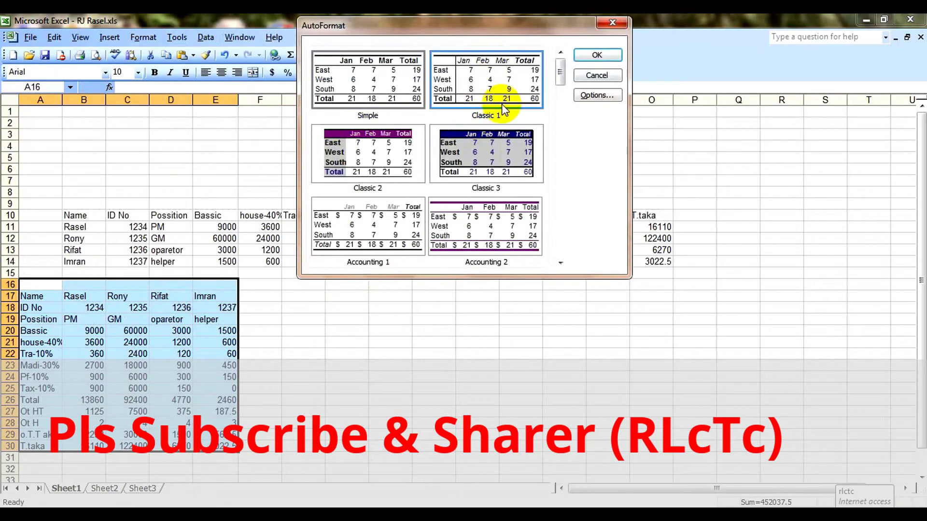
left_click(525, 222)
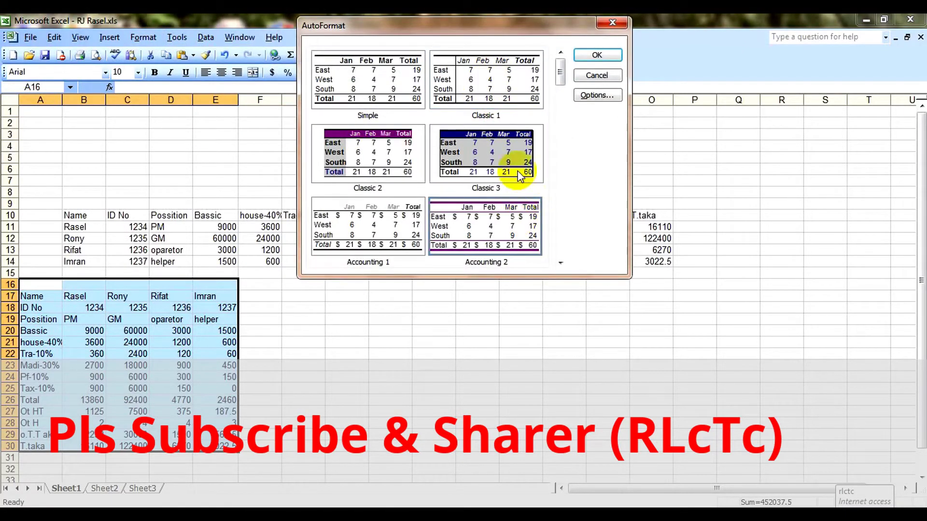
left_click(510, 144)
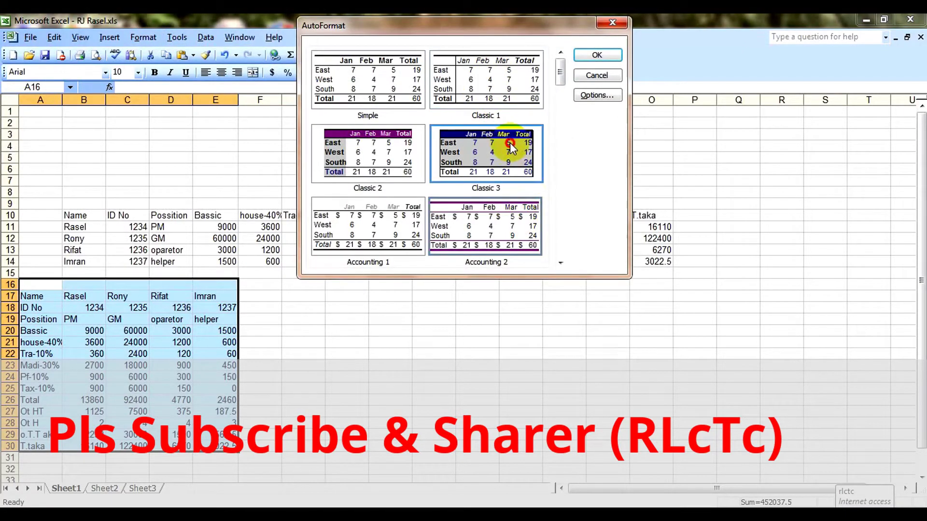
left_click(597, 57)
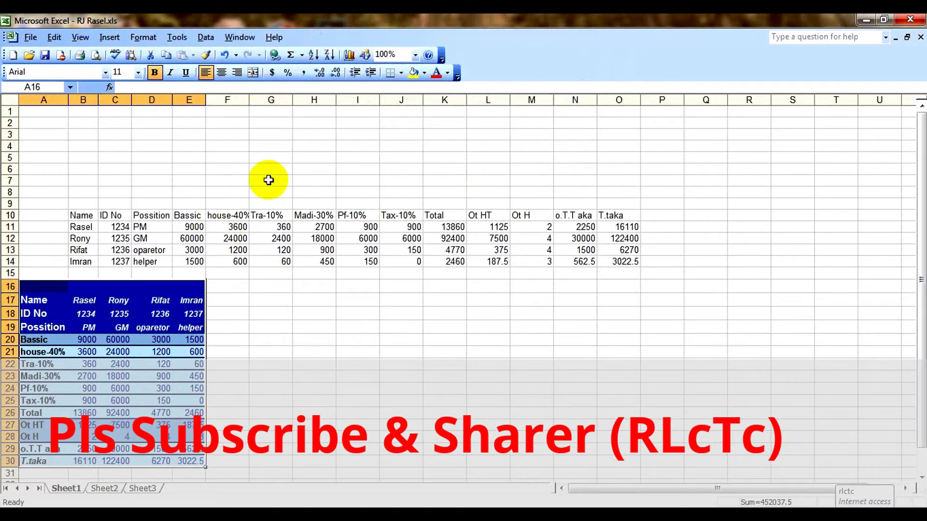
left_click(143, 37)
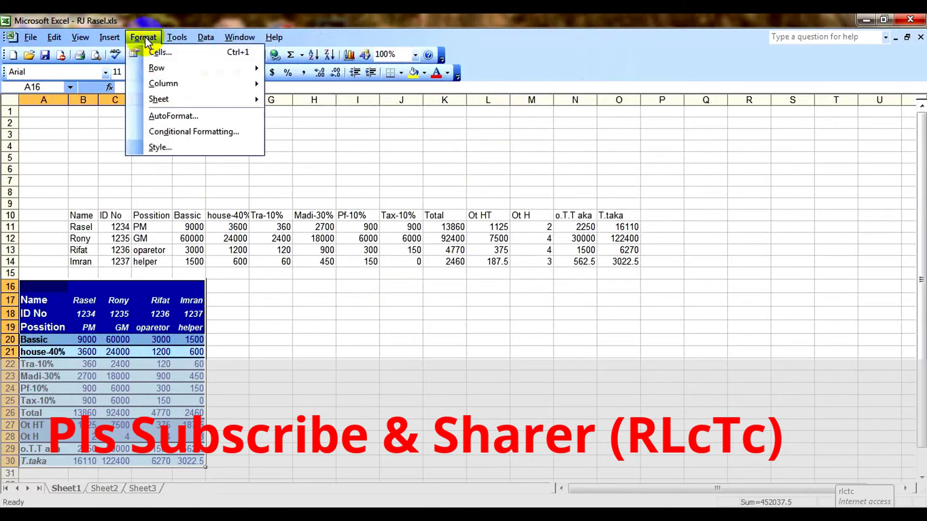
left_click(203, 130)
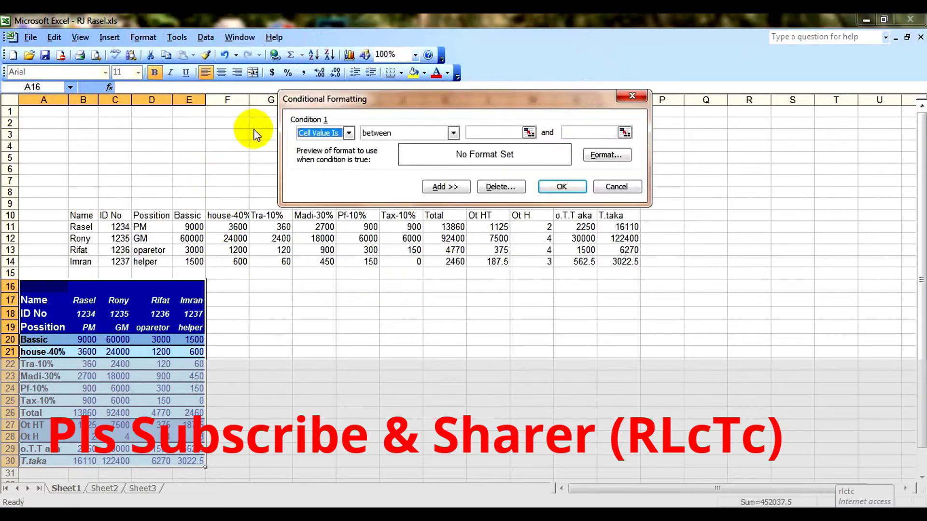
left_click(607, 184)
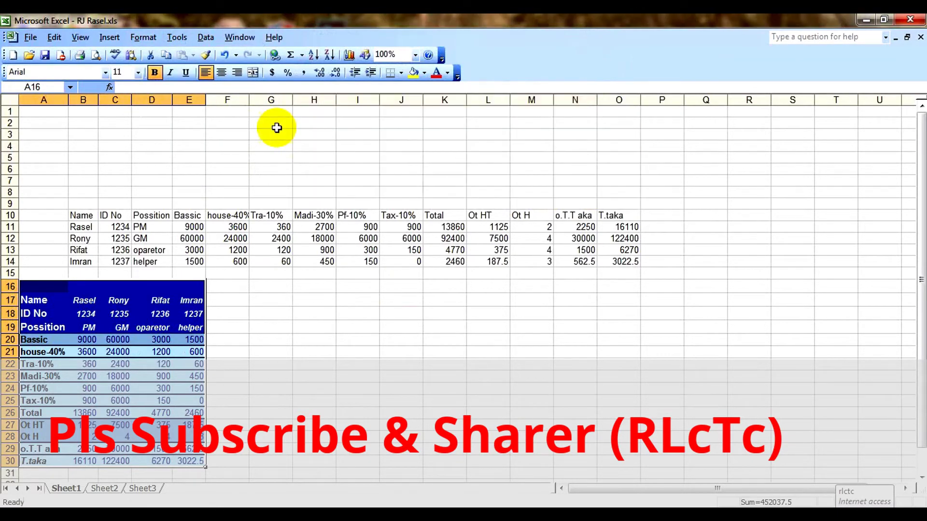
left_click(134, 41)
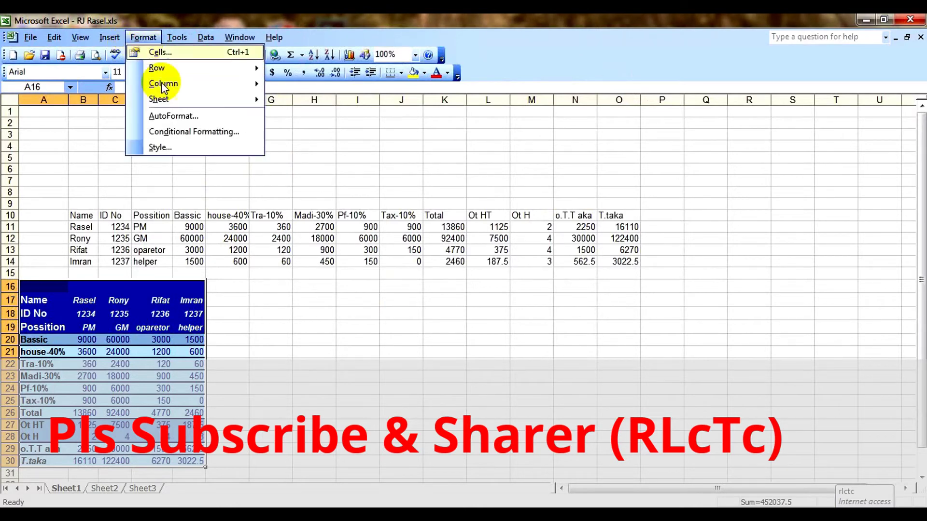
left_click(205, 119)
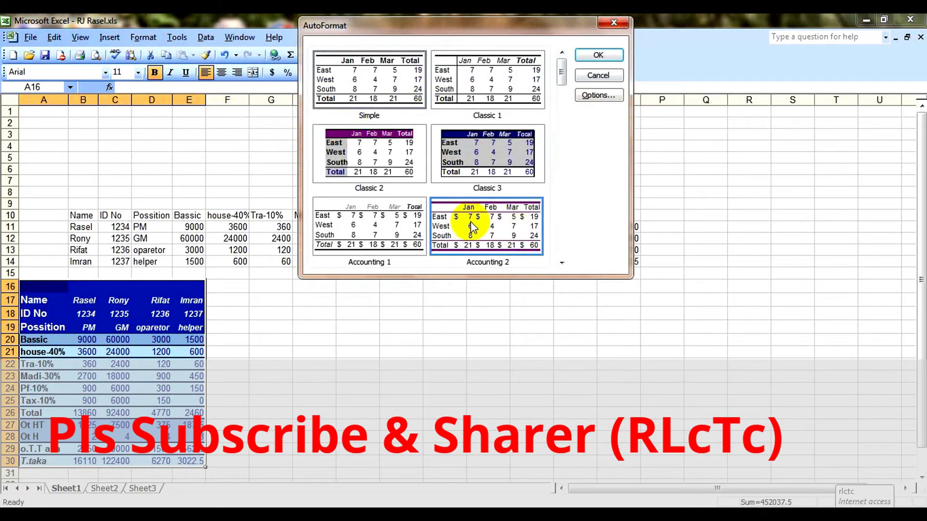
left_click(594, 78)
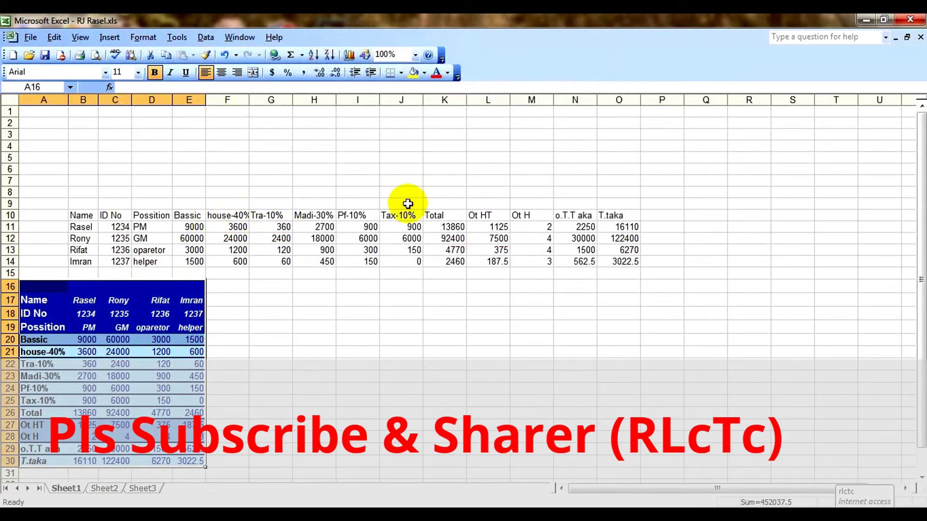